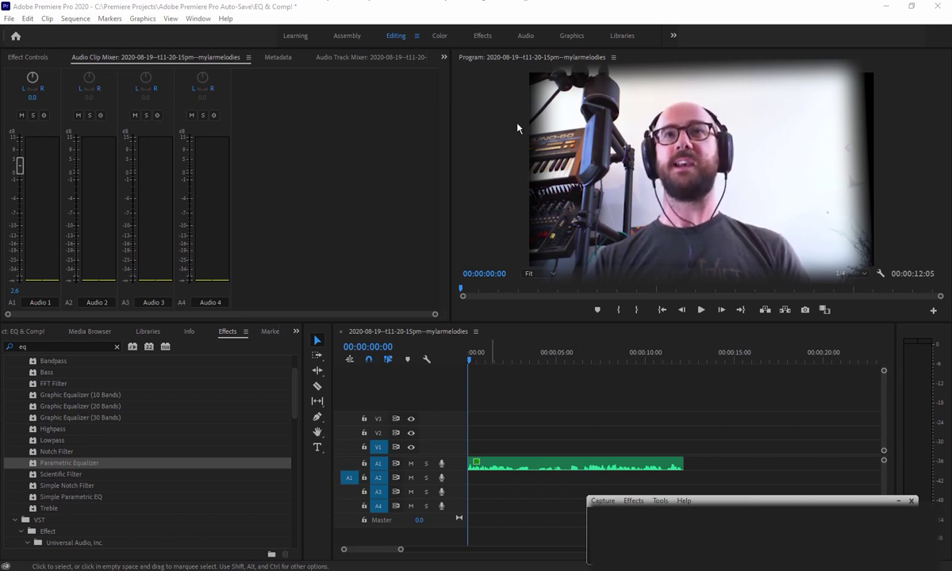
click(498, 351)
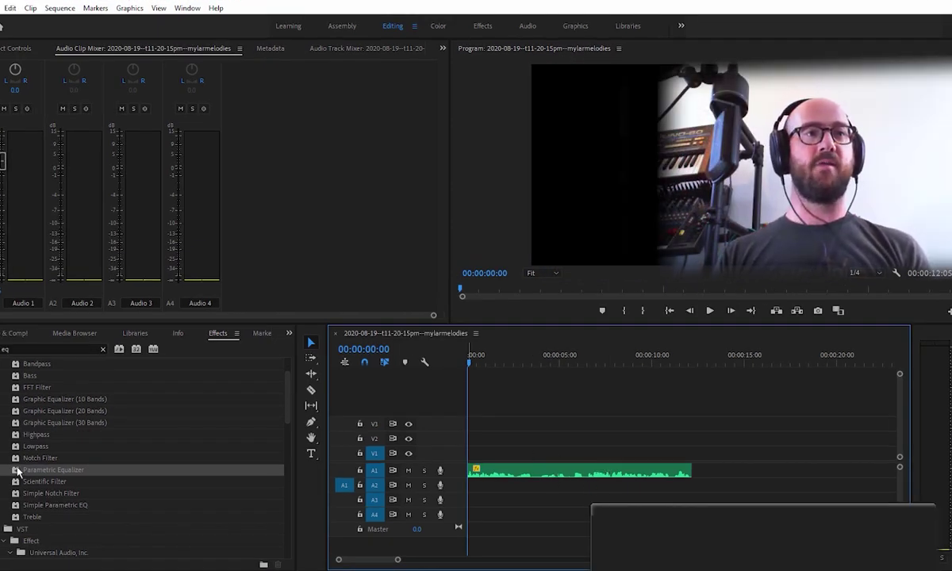
Step: Drop Parametric Equalizer onto the A1 voice-over clip and bring up its Clip Fx Editor, repositioned lower right
drag(24, 469, 513, 478)
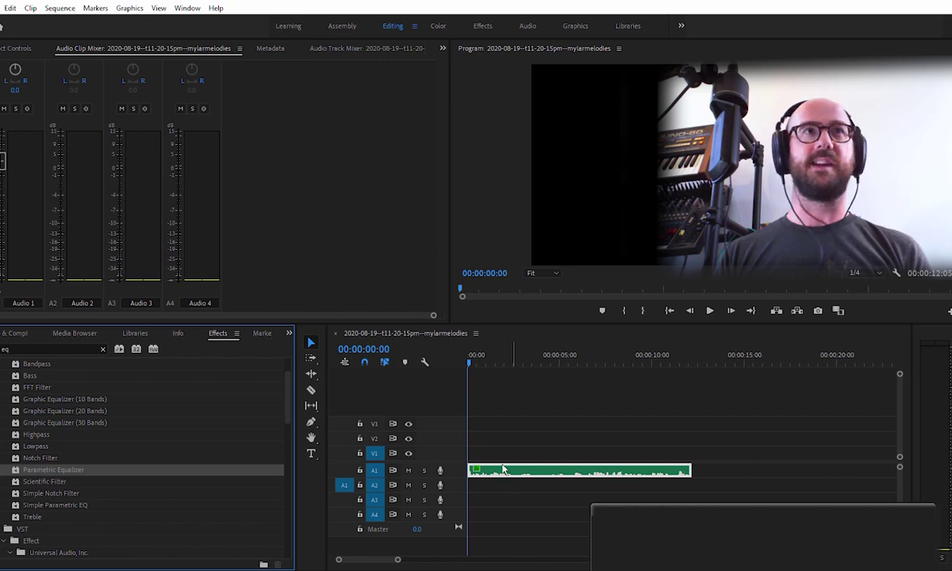
click(10, 48)
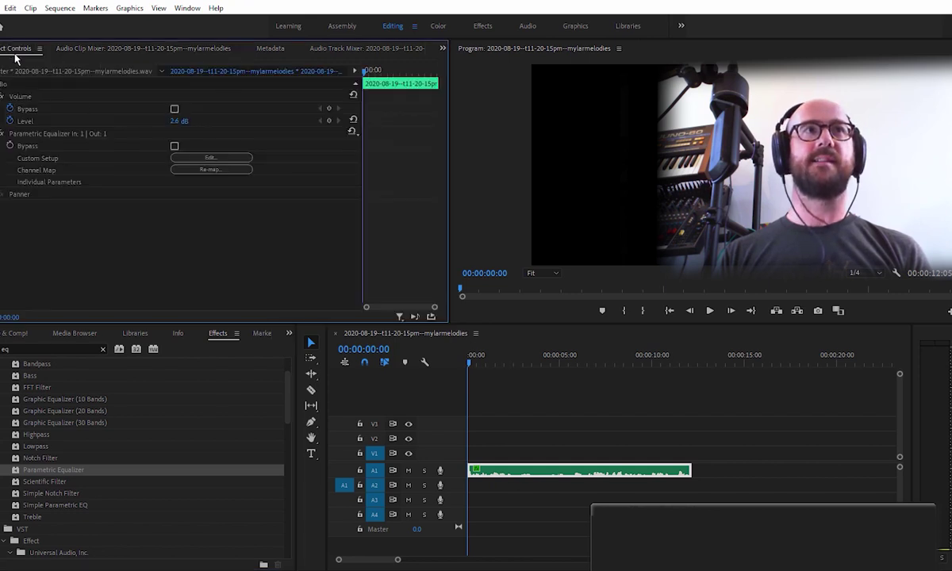
click(193, 158)
drag(486, 149, 526, 163)
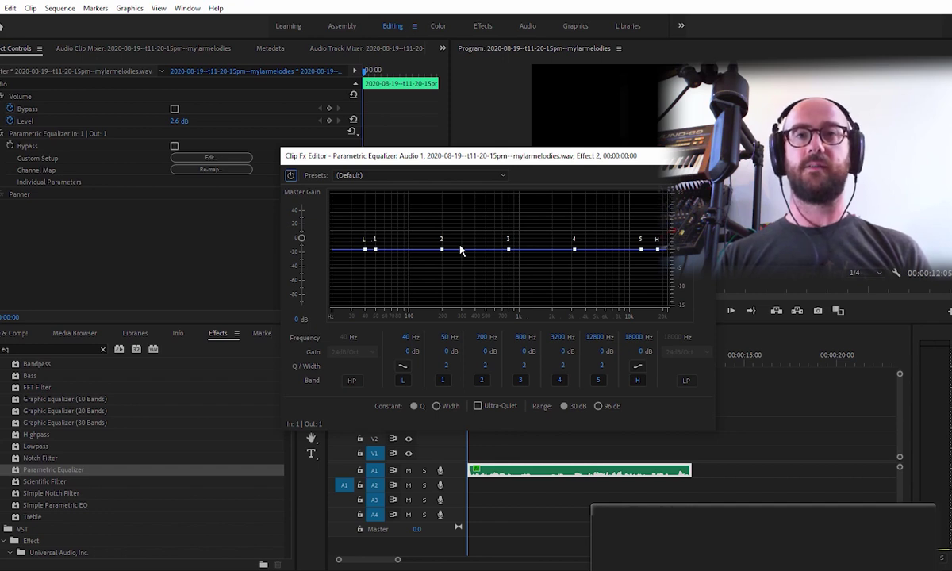
Step: Play the sequence so the voice-over spectrum appears under the flat EQ curve, then mute track A1
key(space)
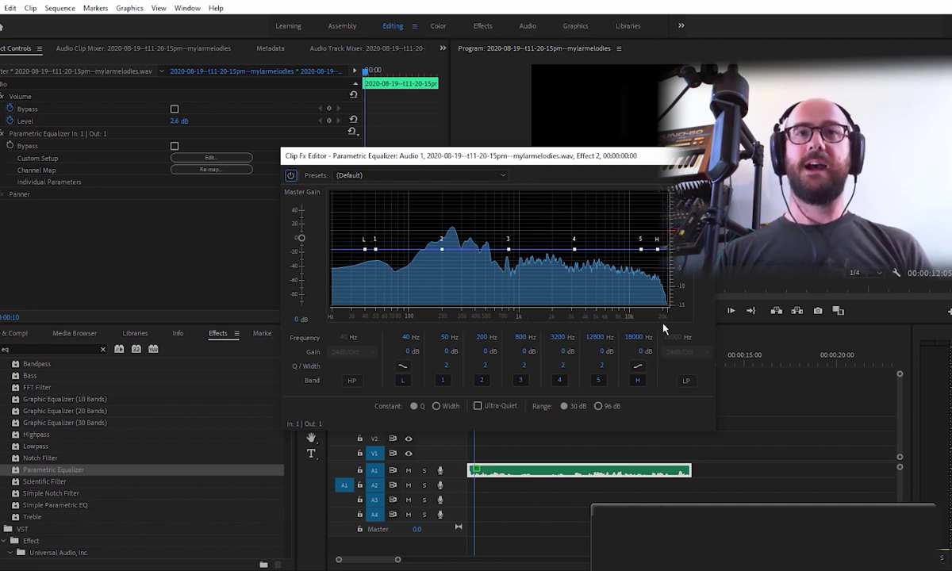
click(408, 470)
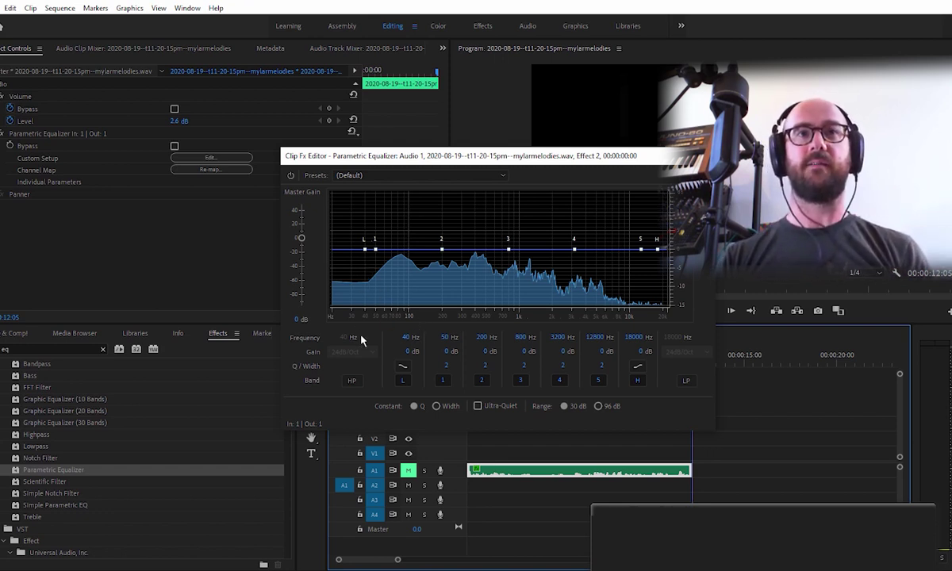
Step: Turn on the 24dB/Oct high-pass band and set its cutoff to 109 Hz
click(352, 381)
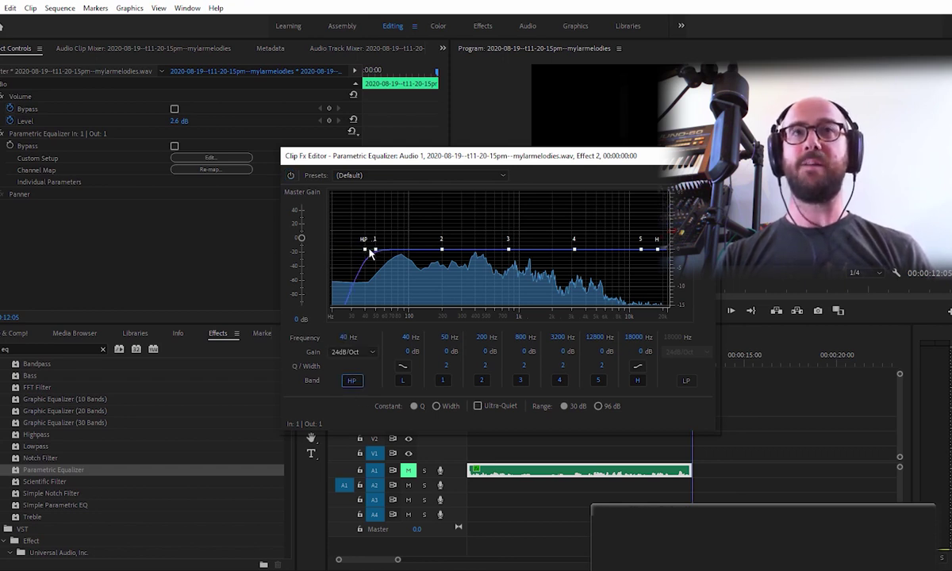
drag(365, 249, 392, 265)
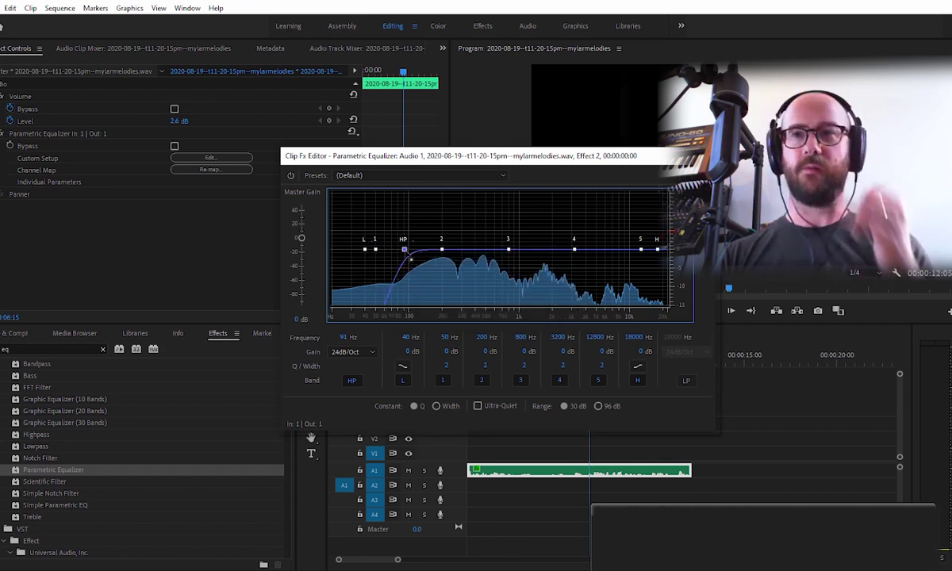
drag(405, 251, 401, 251)
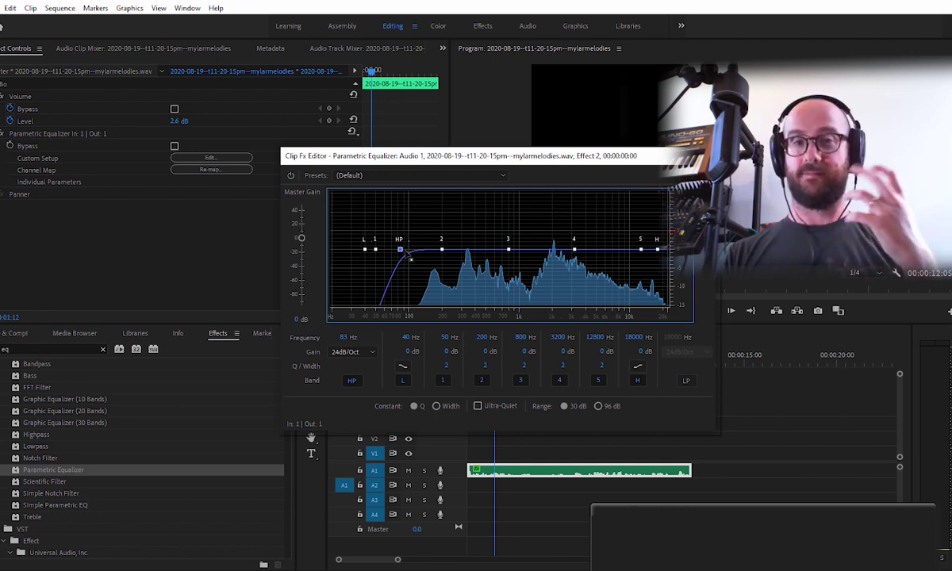
drag(400, 251, 413, 249)
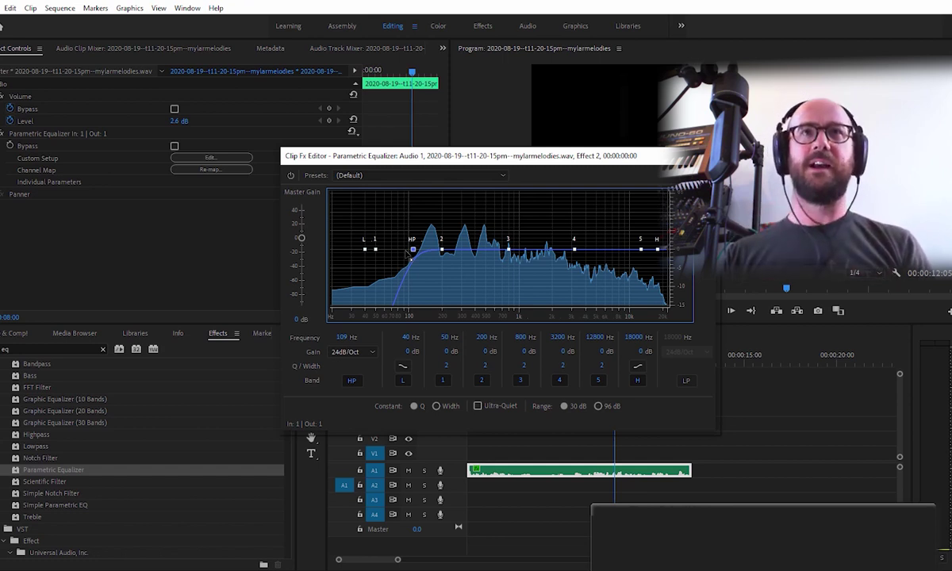
Step: Lift band 3 slightly near 689 Hz and cut band 2 by -0.9 dB at 310 Hz
mouse_move(508, 249)
mouse_down()
mouse_move(507, 238)
mouse_move(500, 248)
mouse_up()
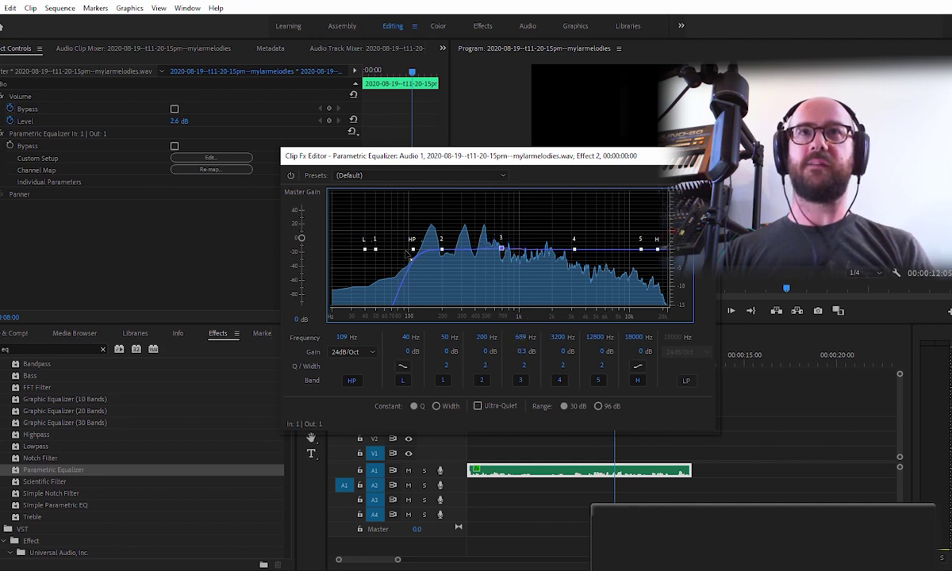
drag(441, 249, 462, 252)
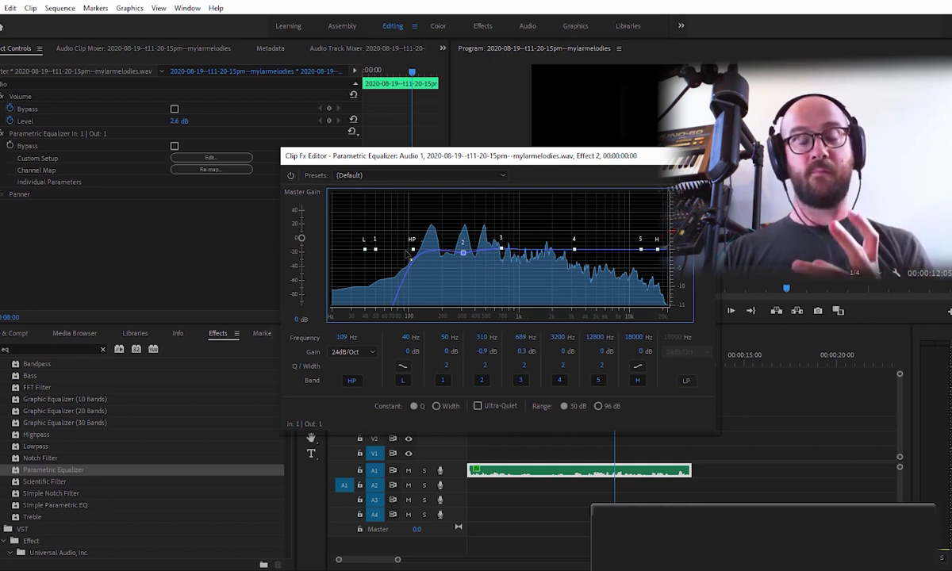
Step: Try a 2.5 dB boost on band 2, then settle it at -0.3 dB, 322 Hz
mouse_move(462, 252)
mouse_down()
mouse_move(463, 226)
mouse_move(463, 236)
mouse_up()
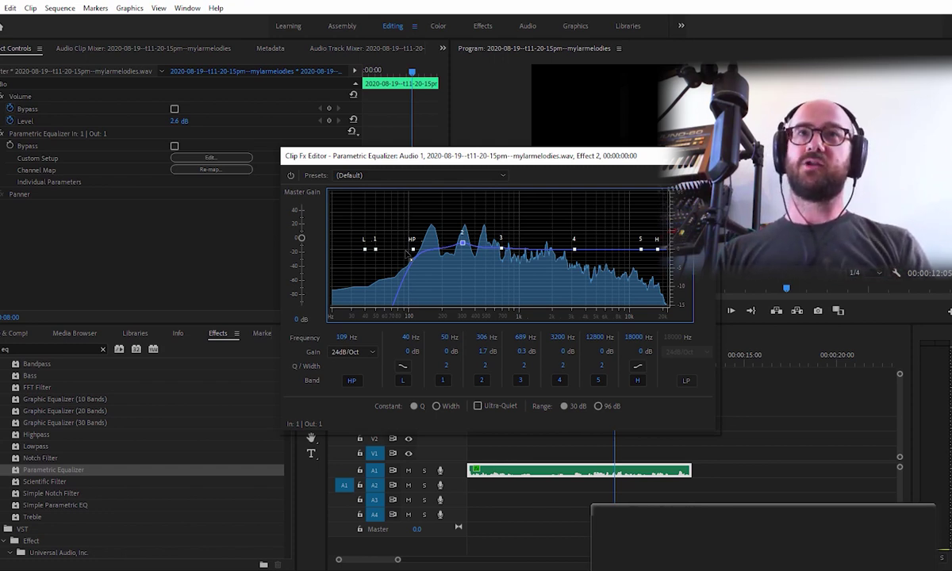
mouse_move(462, 242)
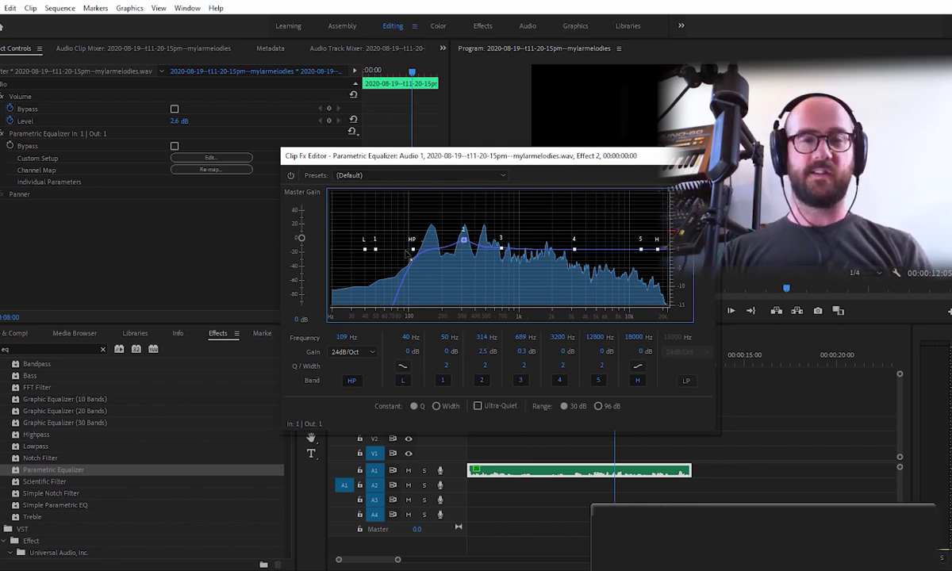
drag(463, 241, 463, 238)
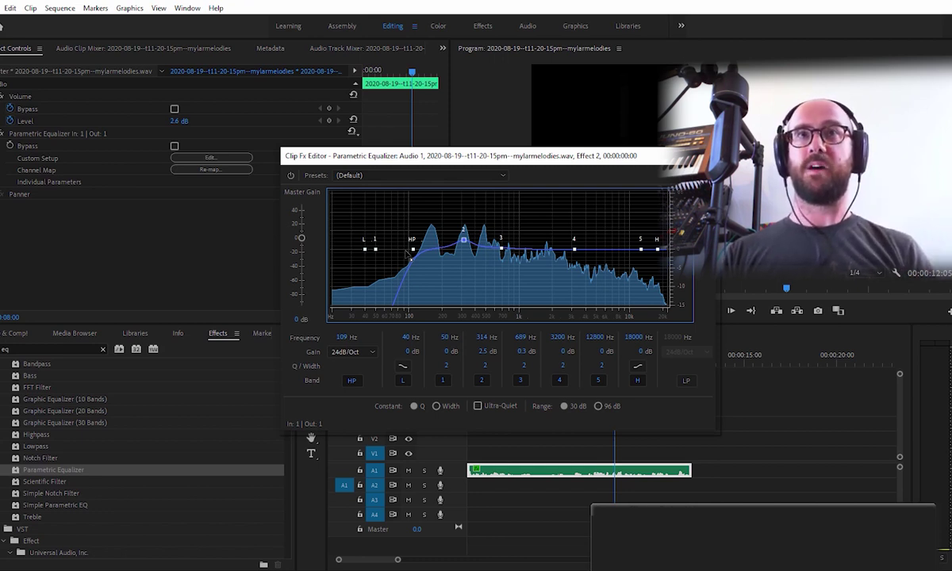
drag(463, 238, 464, 251)
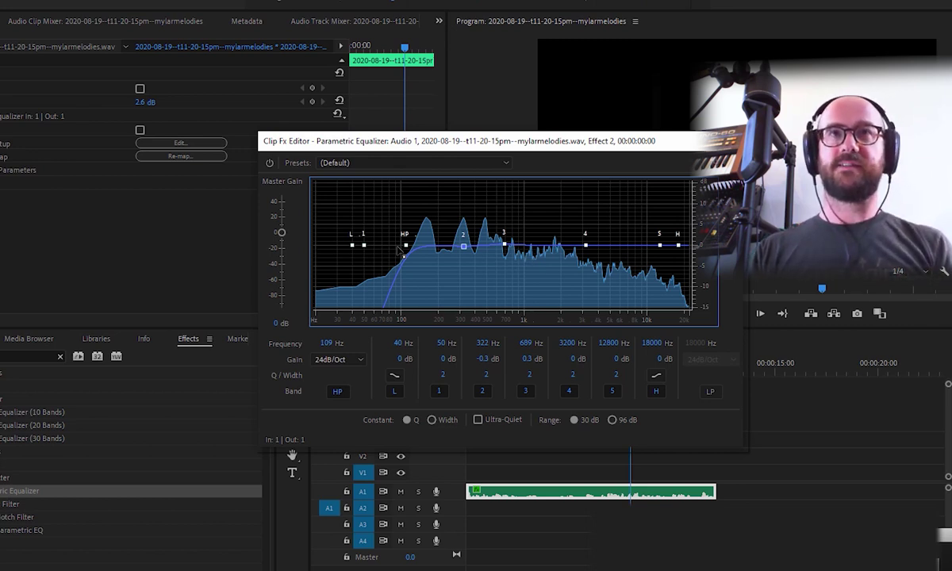
Step: Sweep a large band 2 boost across the spectrum, then drop it to -3.3 dB at 488 Hz
drag(463, 247, 615, 183)
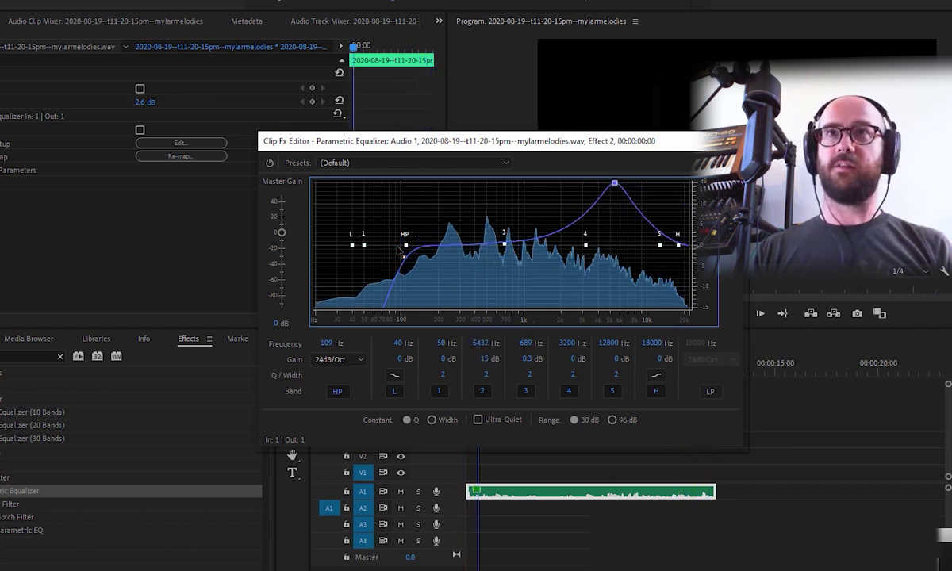
mouse_move(615, 183)
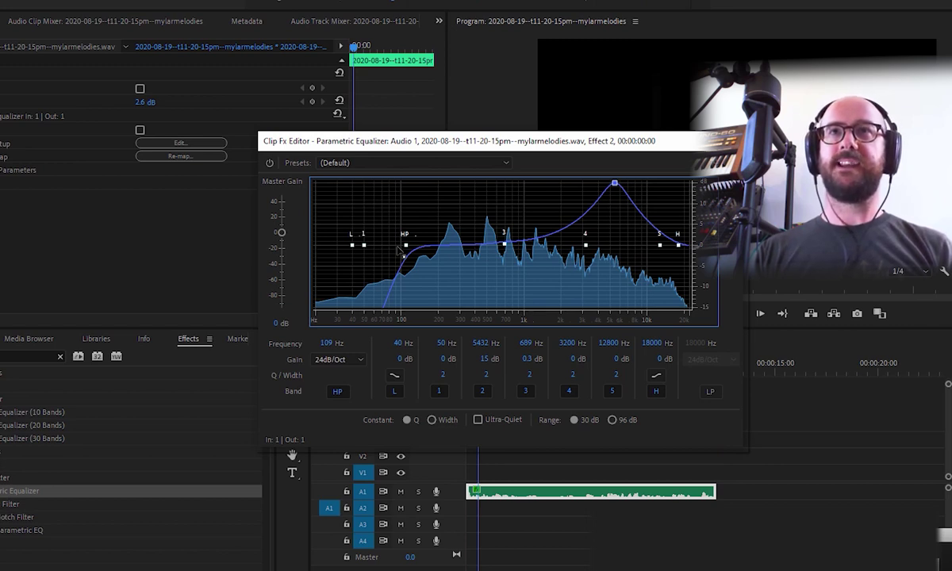
drag(615, 183, 486, 258)
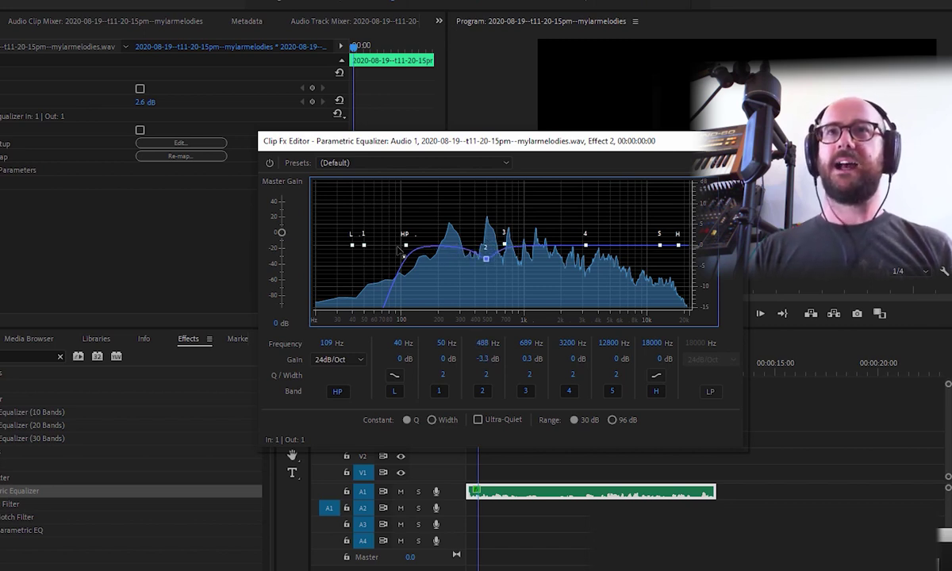
Step: Move band 5 to a gentle 1.6 dB boost at 9101 Hz
mouse_move(659, 244)
mouse_down()
mouse_move(633, 234)
mouse_move(643, 239)
mouse_up()
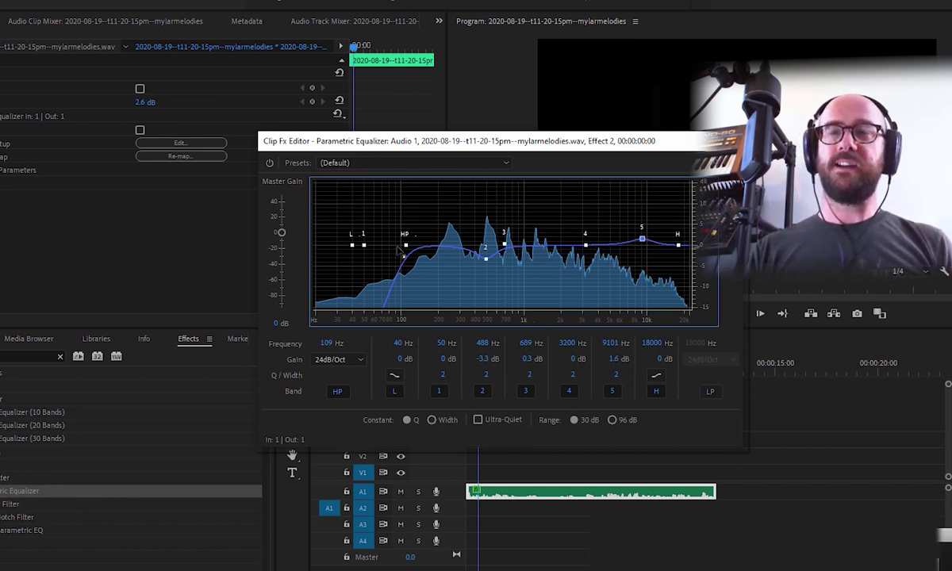
Step: Set band 5 to a 2.8 dB boost at 9560 Hz with a Q/Width of 0.8
drag(643, 240, 645, 234)
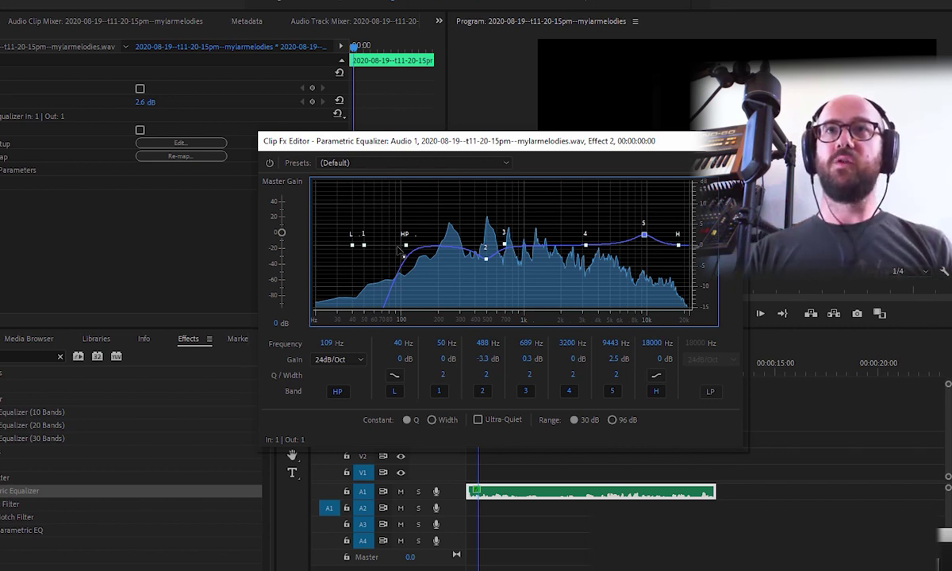
drag(643, 236, 641, 237)
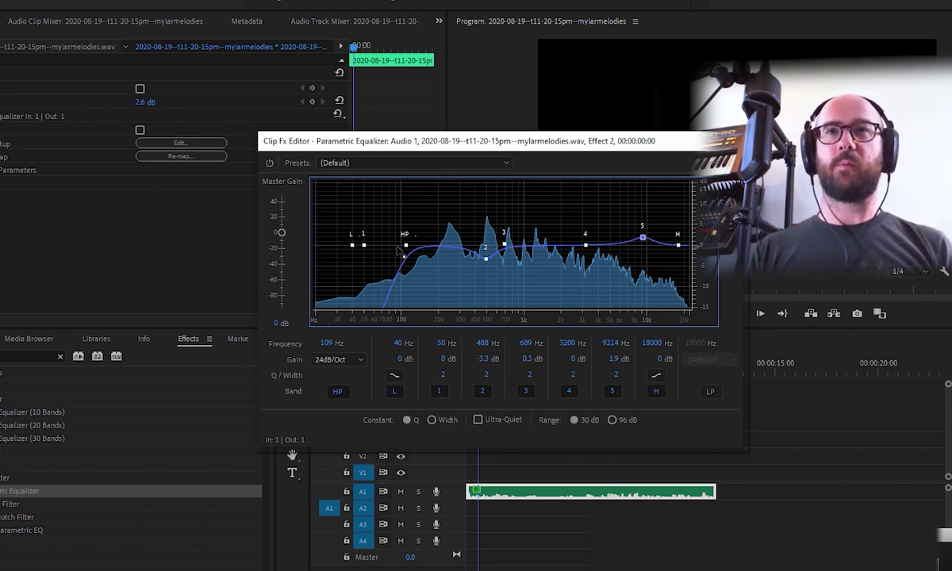
scroll(643, 237, down, 1)
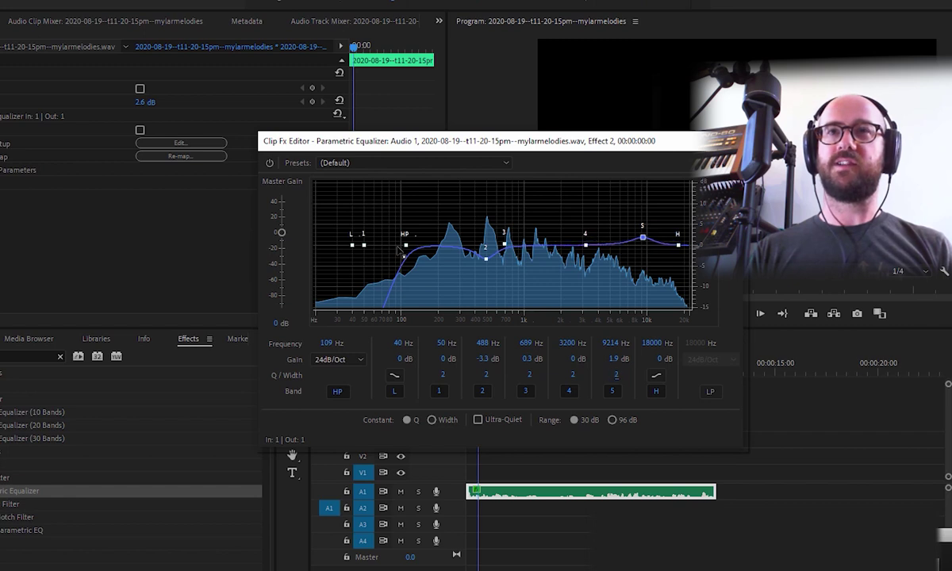
scroll(643, 237, up, 2)
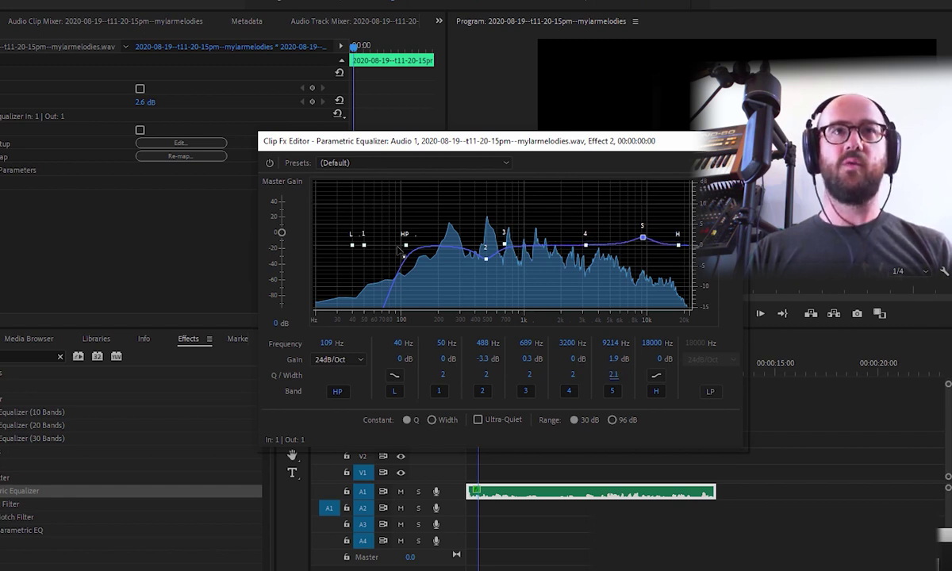
scroll(643, 237, down, 13)
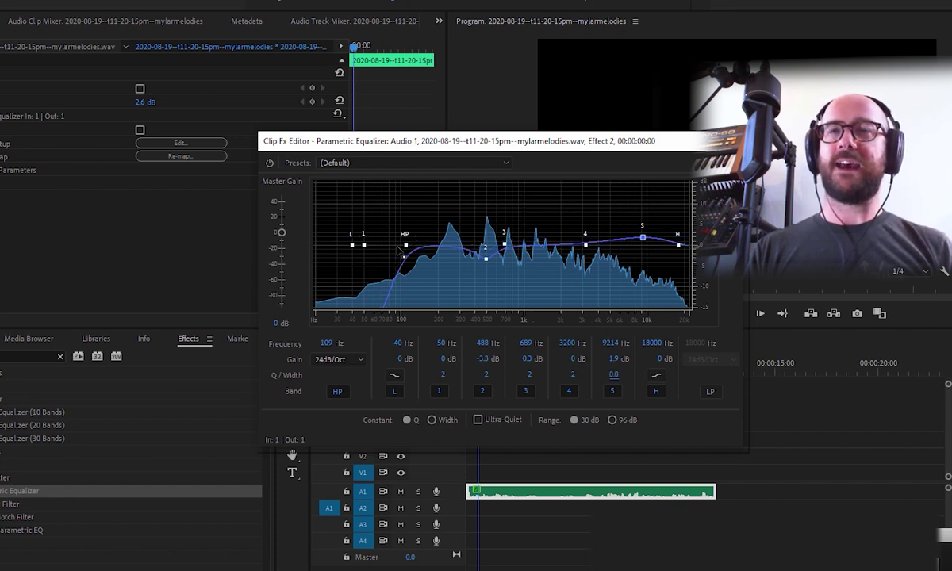
drag(643, 237, 645, 234)
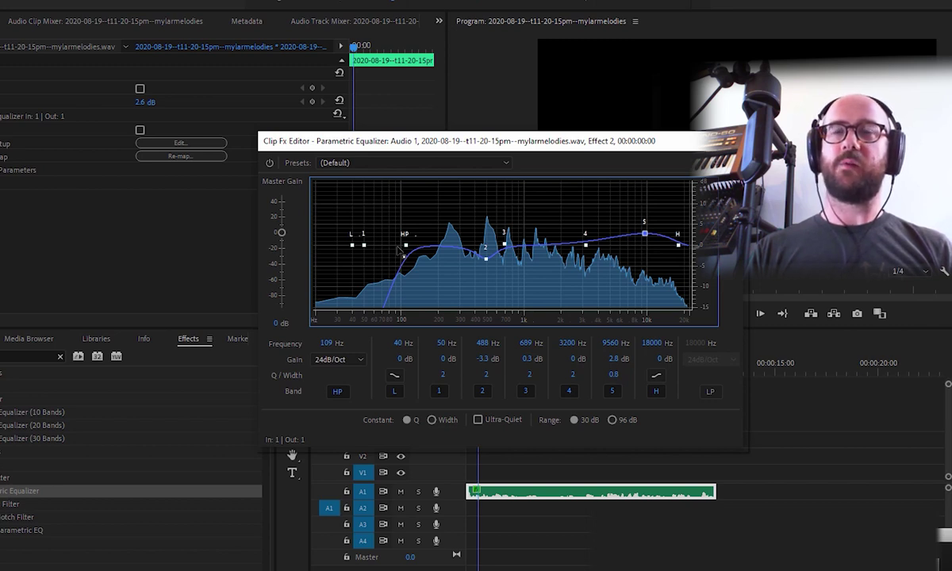
Step: Narrow band 2 to Q/Width 5.8 and, after sweeping a boost, cut about -3.6 dB near 519 Hz
drag(485, 258, 490, 268)
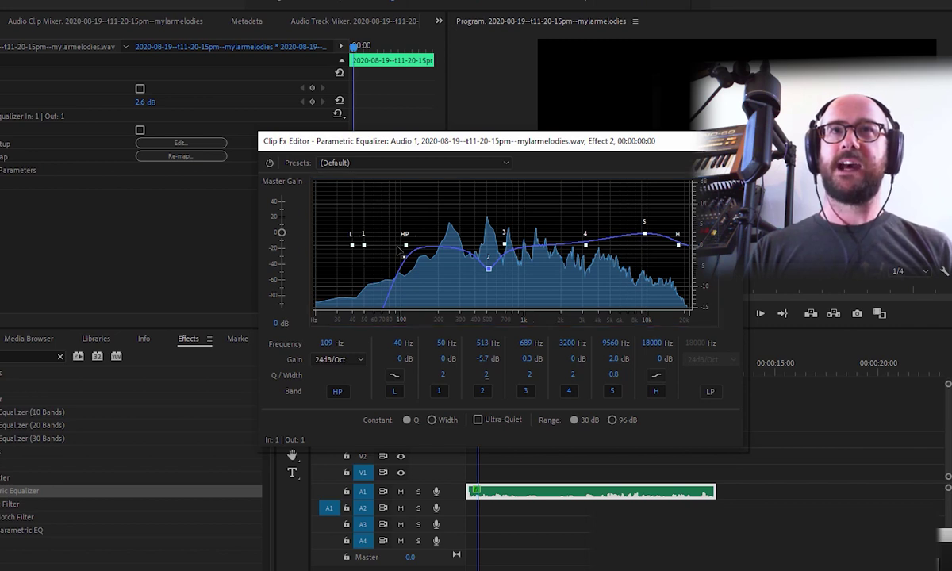
scroll(398, 251, up, 5)
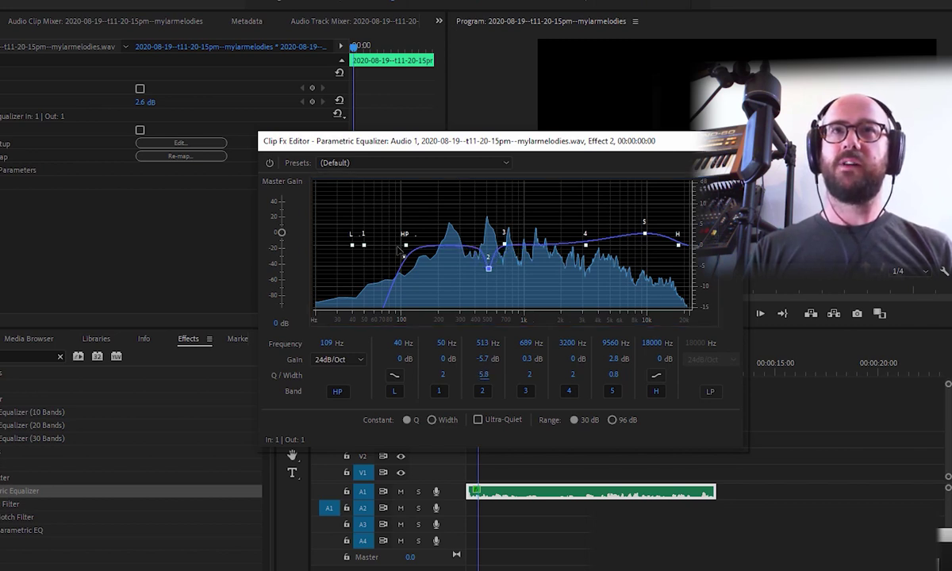
drag(488, 269, 491, 209)
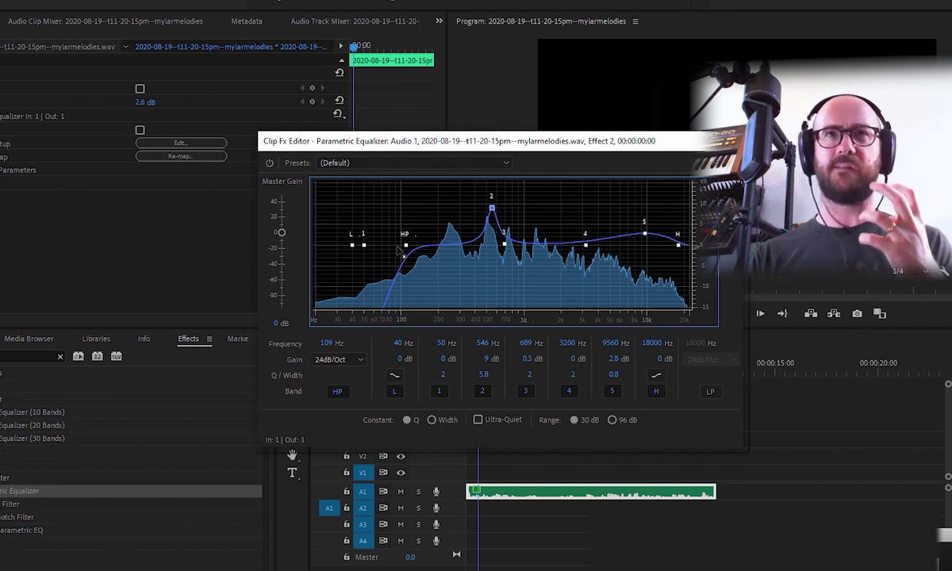
drag(491, 208, 489, 259)
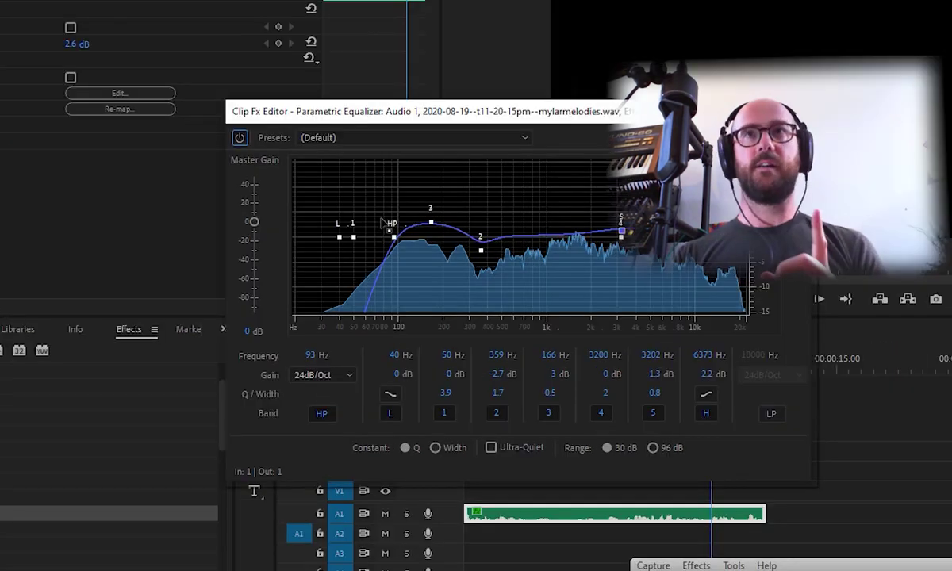
Step: Close the EQ editor, apply Tube-modeled Compressor to the A1 clip, and show its default settings
key(Escape)
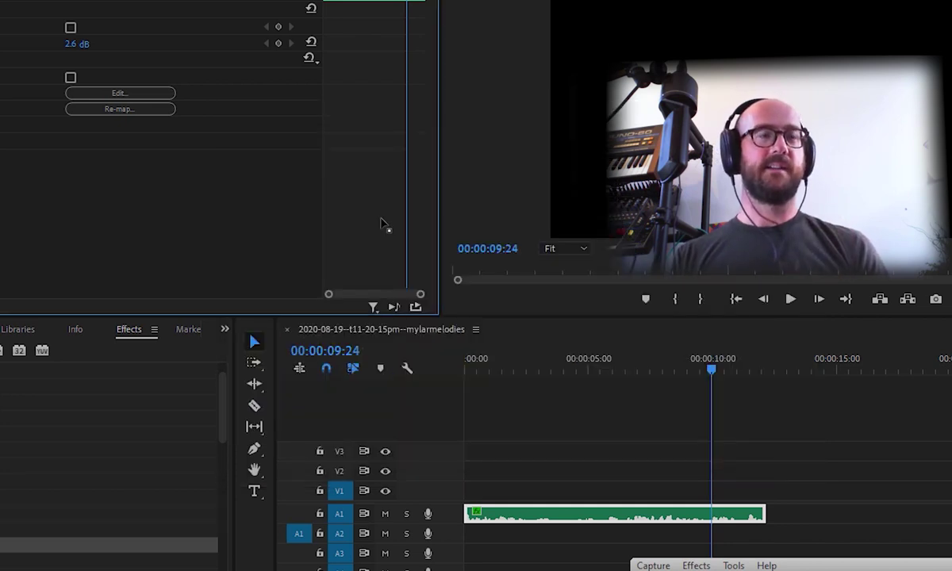
key(shift+7)
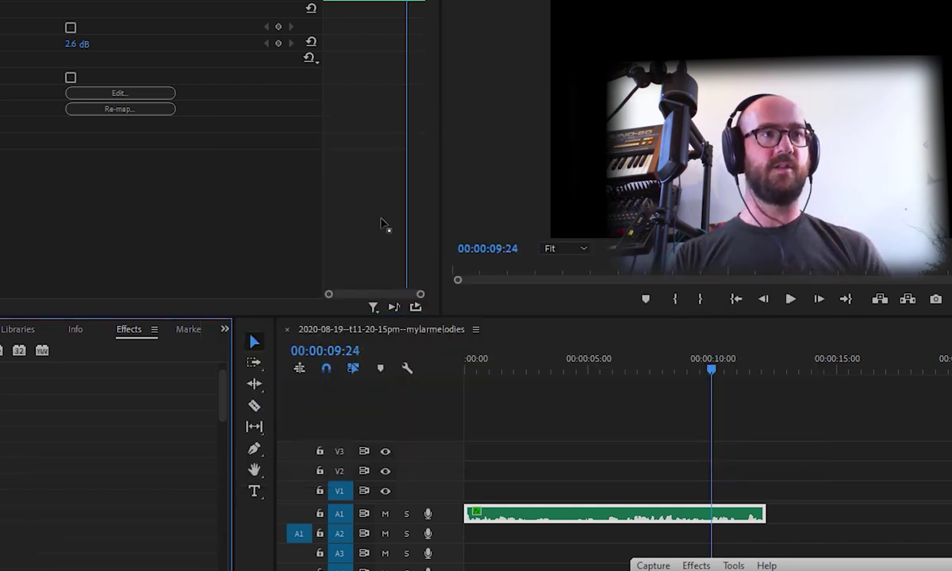
key(Down)
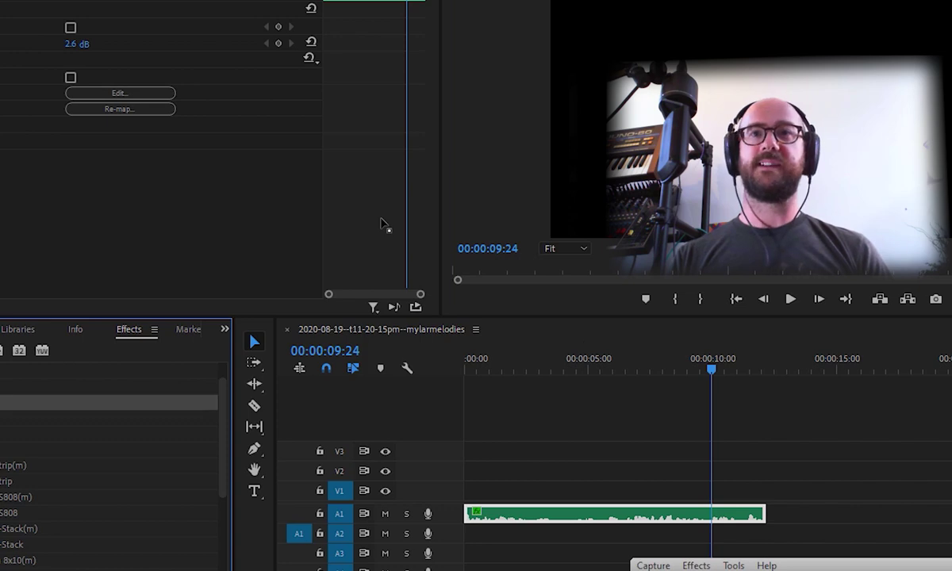
key(Return)
key(shift+Tab)
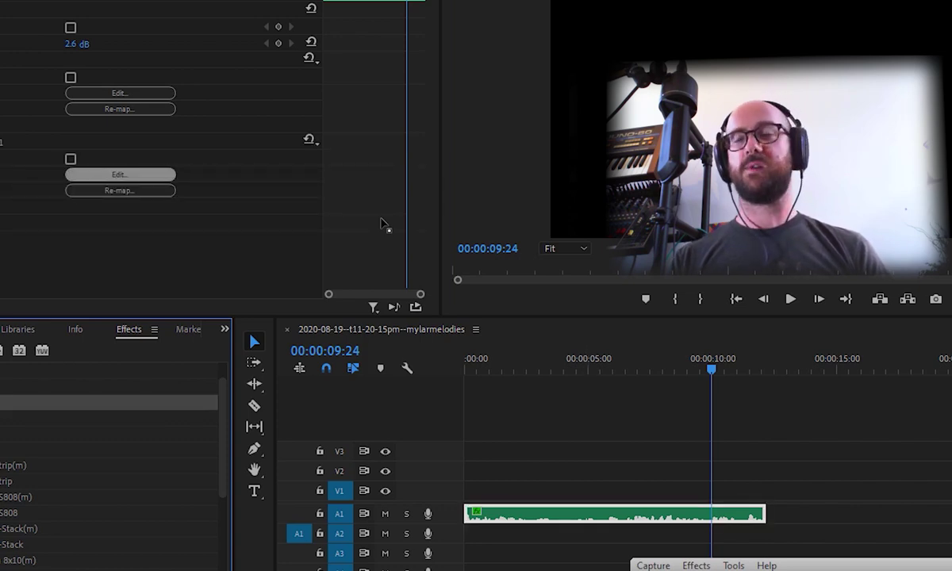
key(Return)
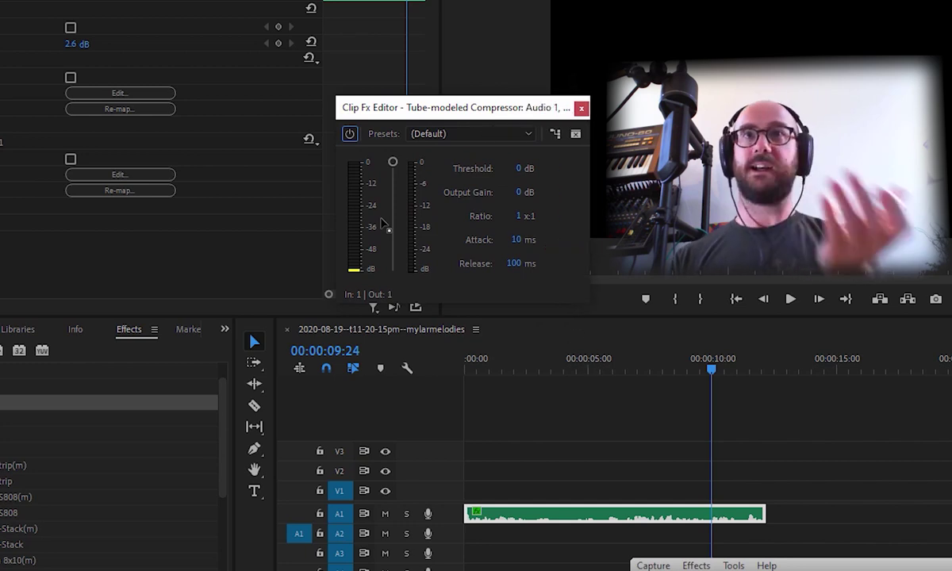
Step: Save the project and lower the Tube-modeled Compressor threshold to -14 dB
drag(494, 111, 569, 234)
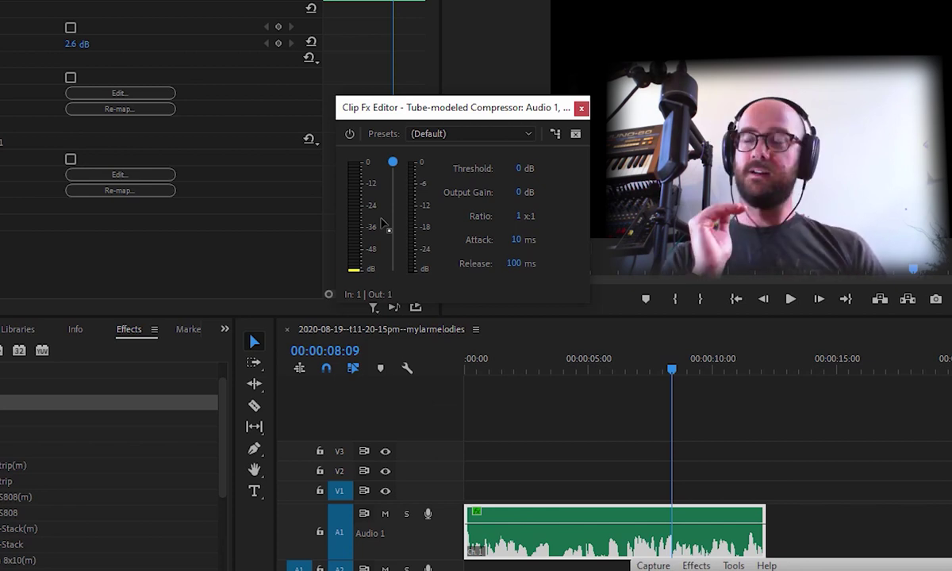
key(ctrl+s)
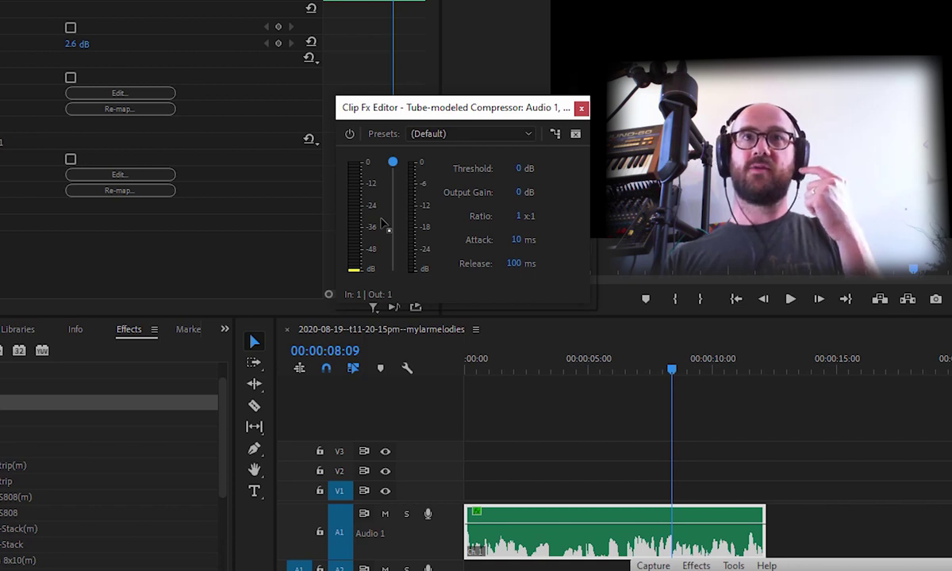
click(382, 222)
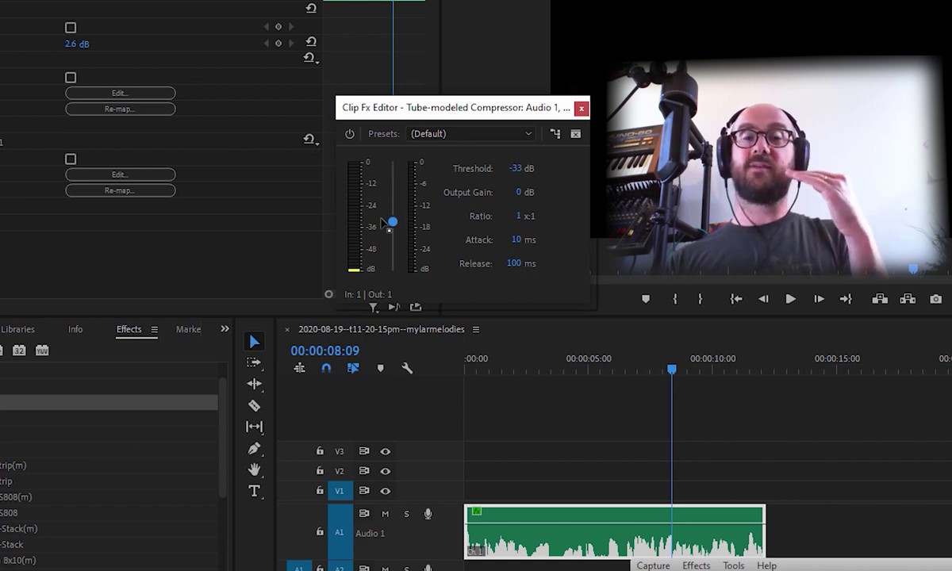
drag(382, 222, 383, 220)
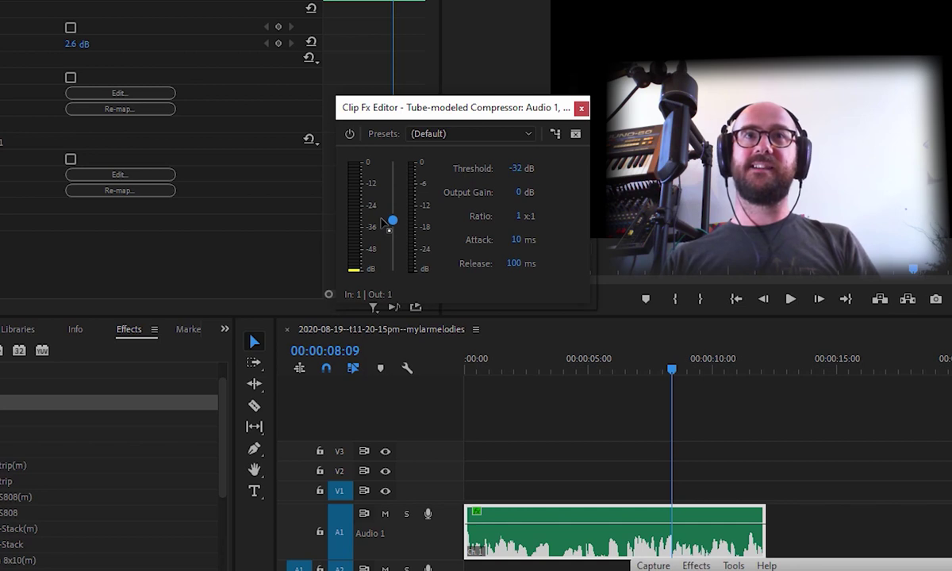
scroll(383, 222, up, 6)
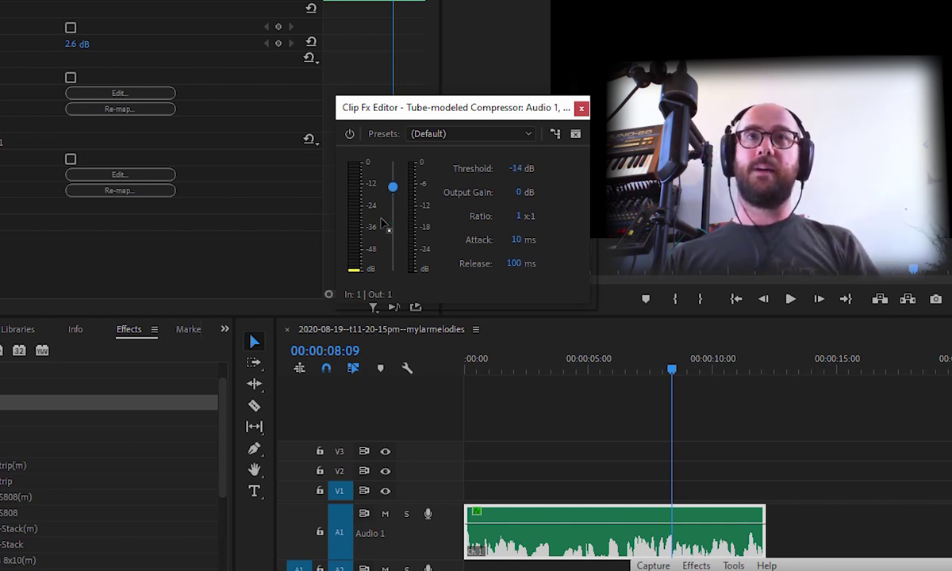
Step: Audition the voice-over from the start, then lower the compressor threshold to about -15 dB
scroll(384, 223, up, 5)
key(Home)
key(space)
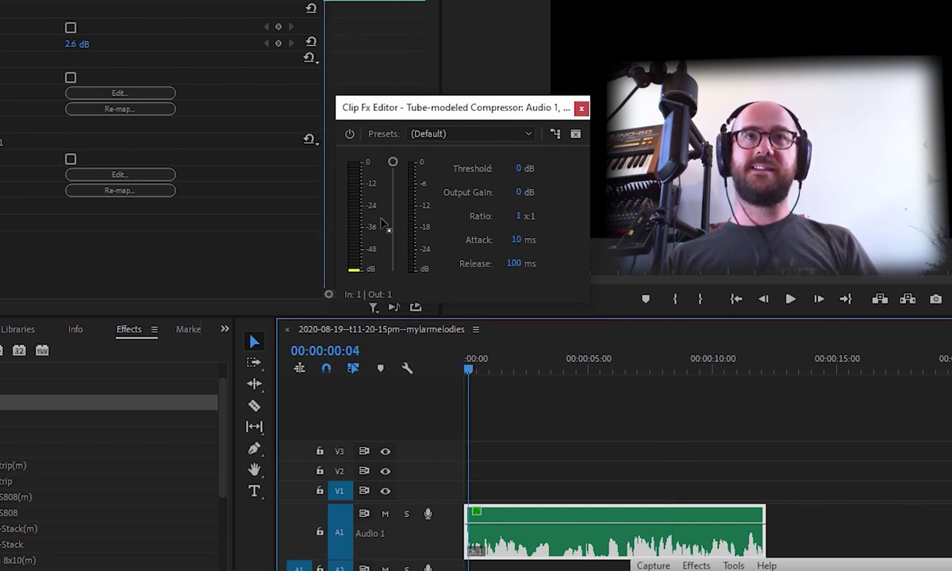
key(space)
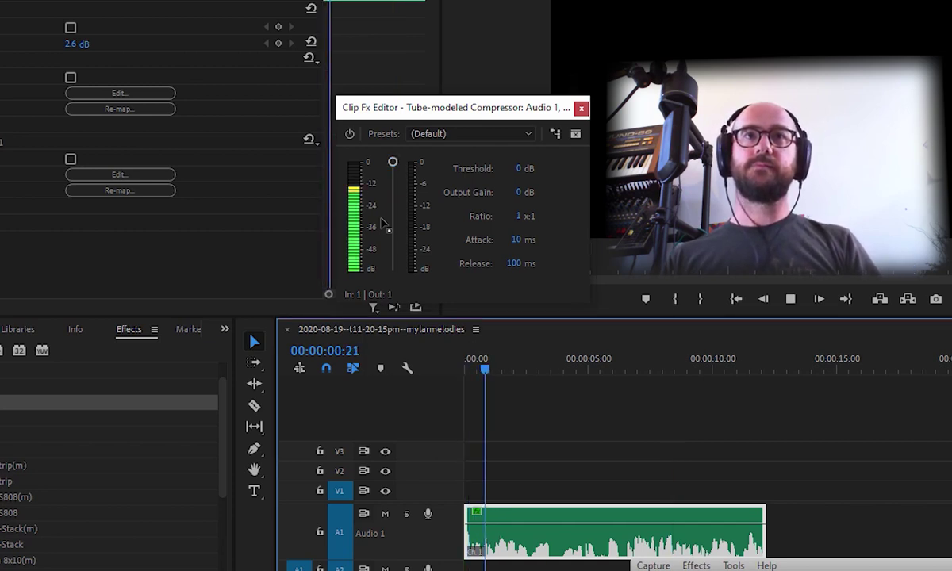
key(space)
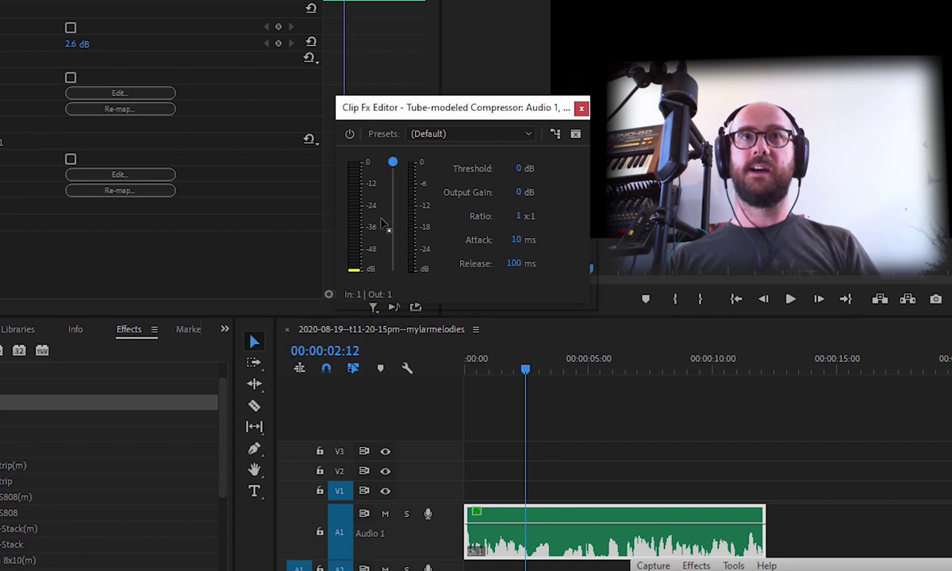
drag(392, 161, 392, 192)
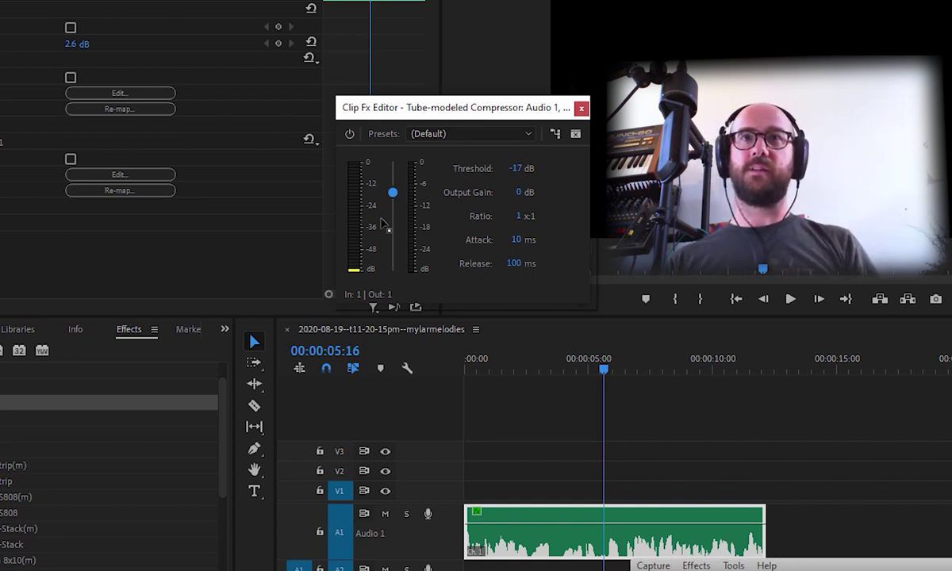
Step: Set the Tube-modeled Compressor ratio to 2:1
key(Tab)
text(6)
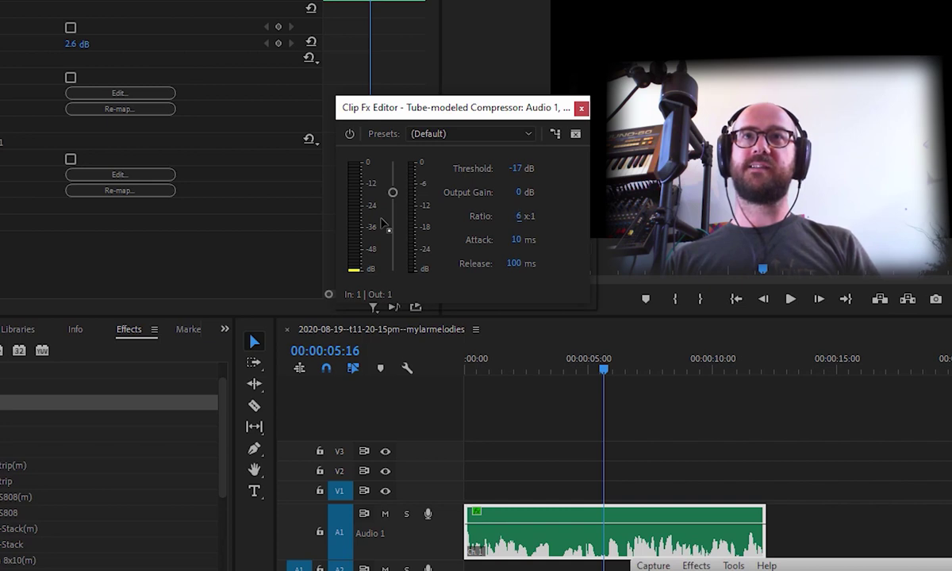
key(Return)
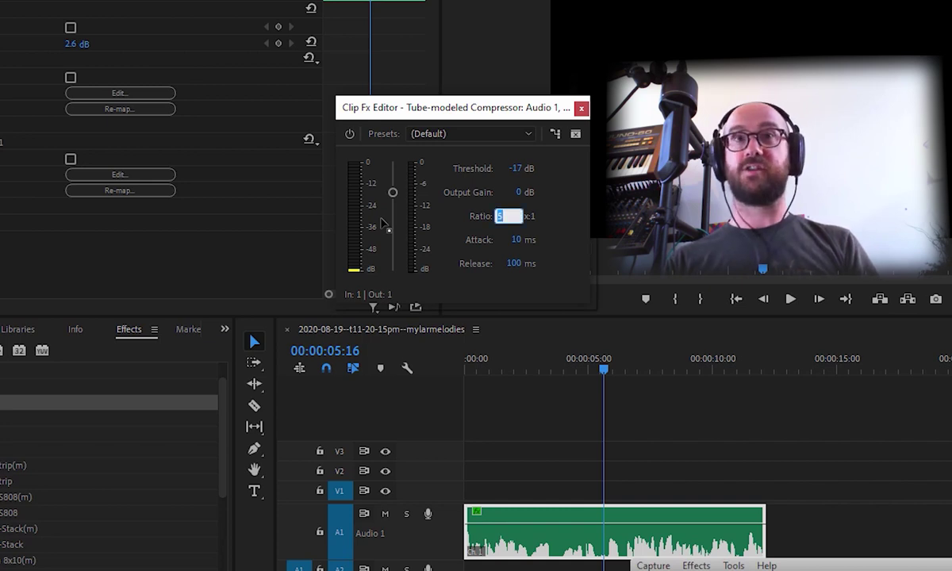
text(2)
key(Return)
key(space)
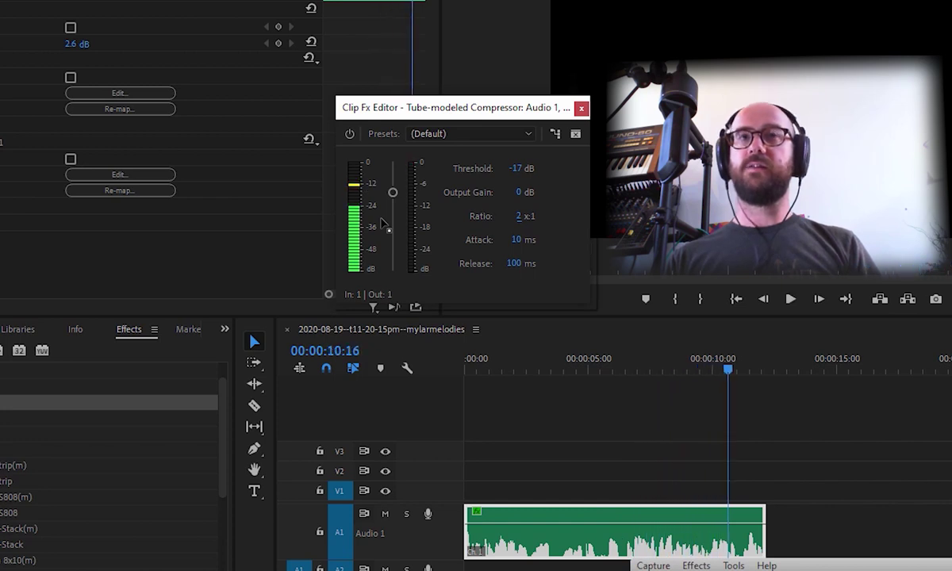
Step: Play the compressed voice-over back from its beginning
key(space)
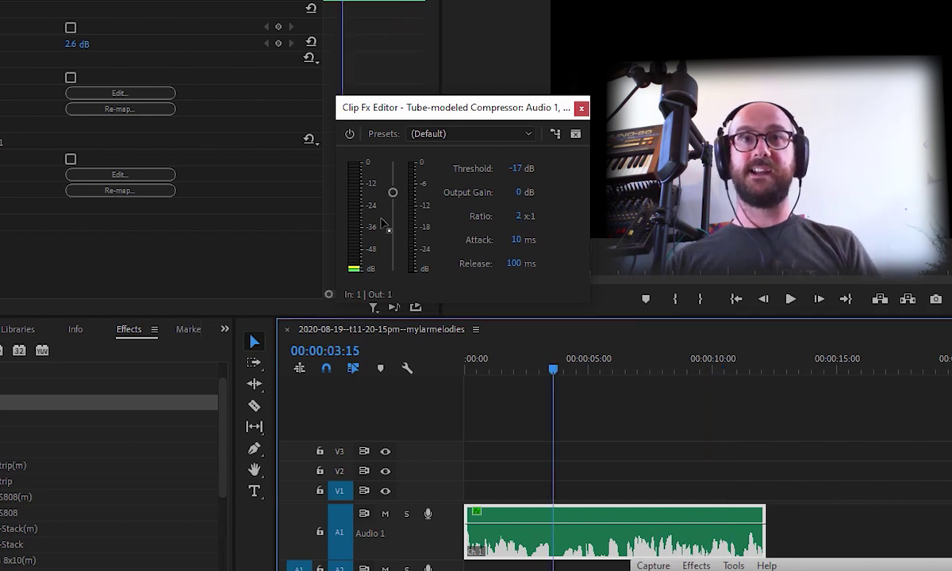
key(Home)
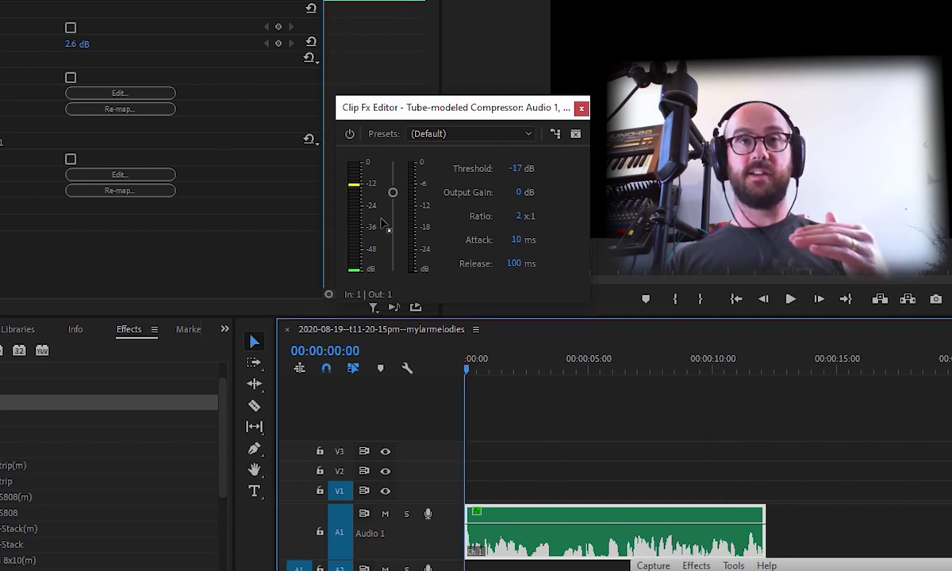
key(space)
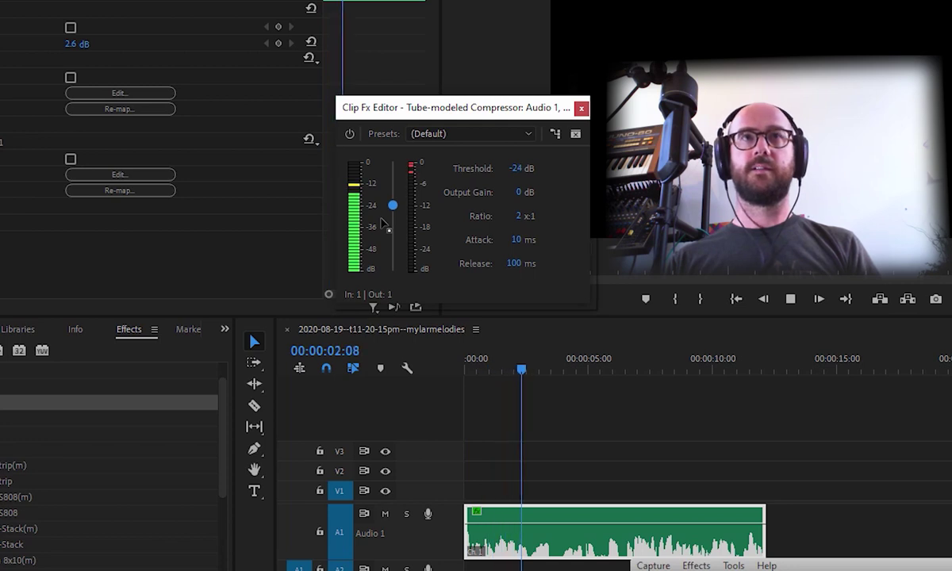
key(space)
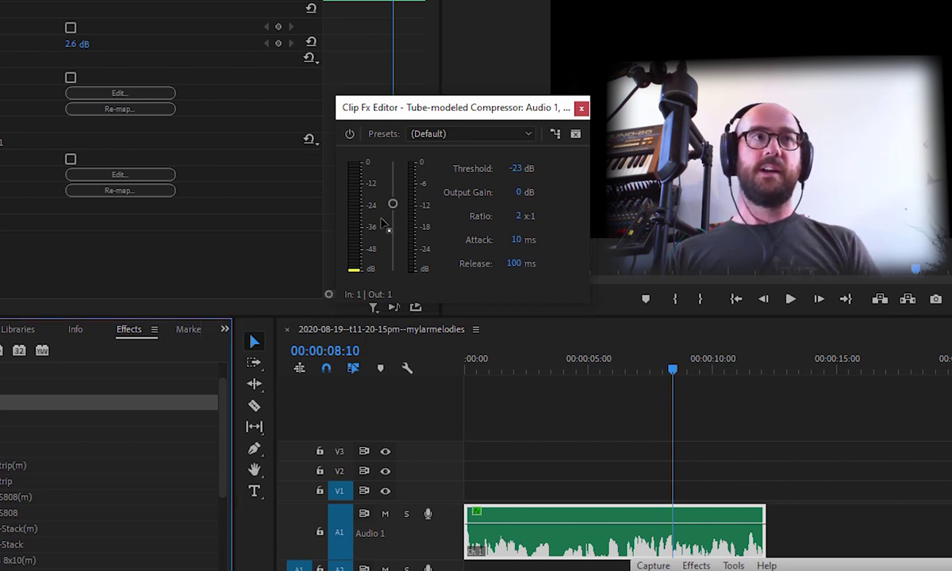
Step: Switch to the Effects panel to search for a new effect
key(shift+7)
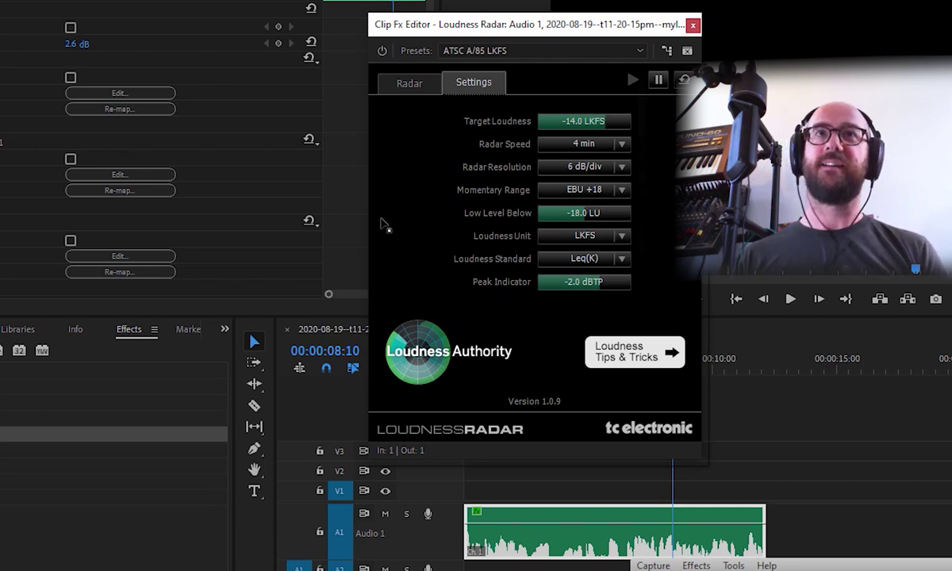
Step: Show the Loudness Radar, play the voice-over to measure -23.7 LKFS, and save the project
click(410, 83)
drag(611, 24, 420, 13)
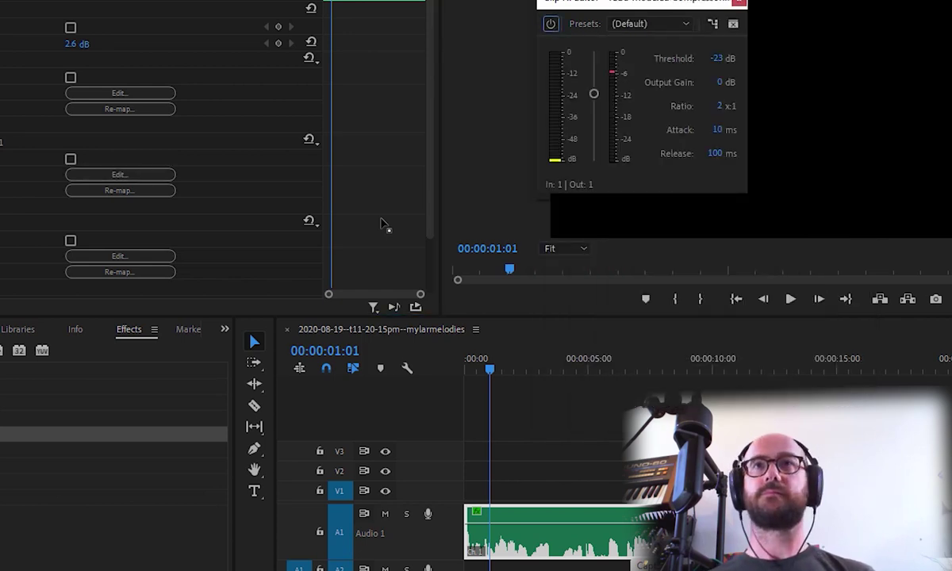
key(space)
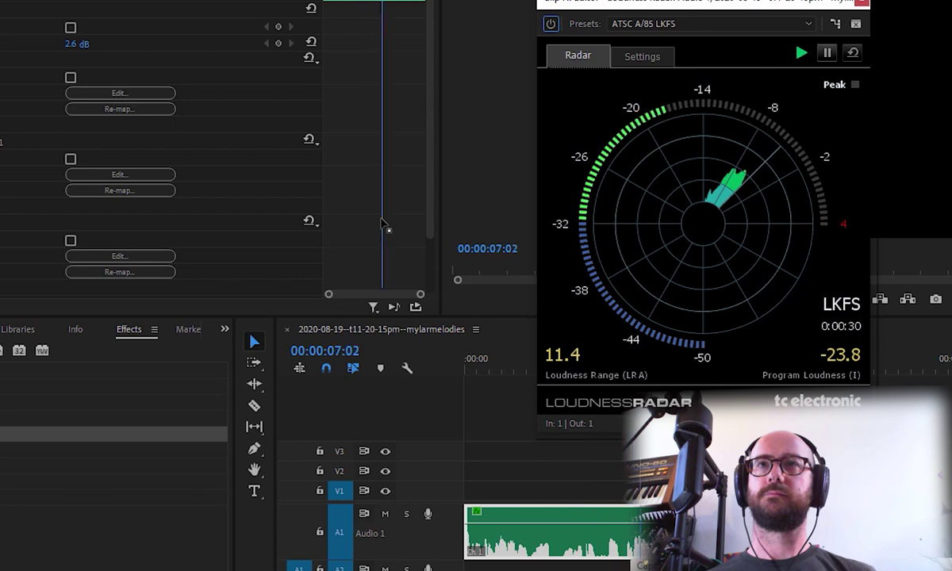
key(space)
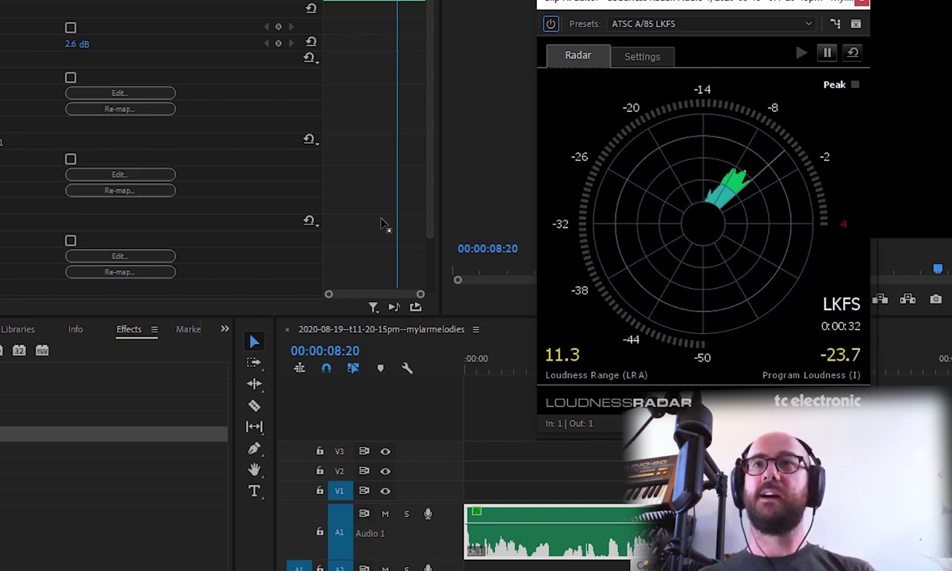
key(ctrl+s)
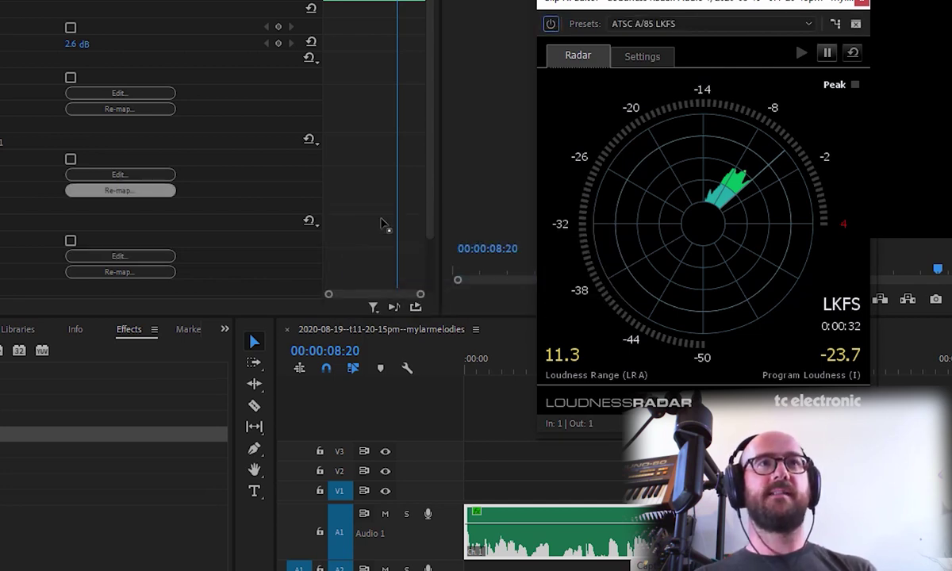
Step: Raise the compressor output gain toward 14.6 dB and replay to re-measure loudness on the radar
click(120, 174)
drag(715, 82, 738, 82)
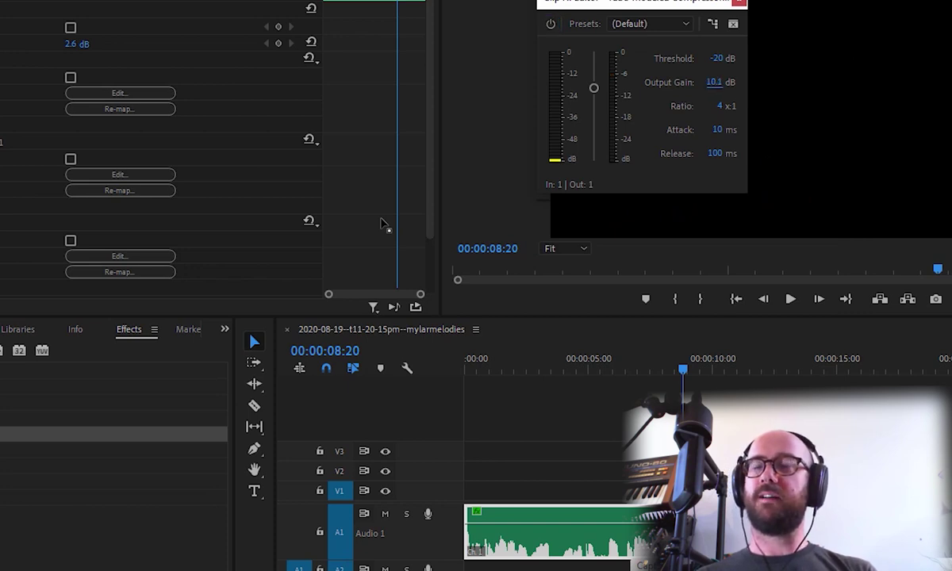
key(space)
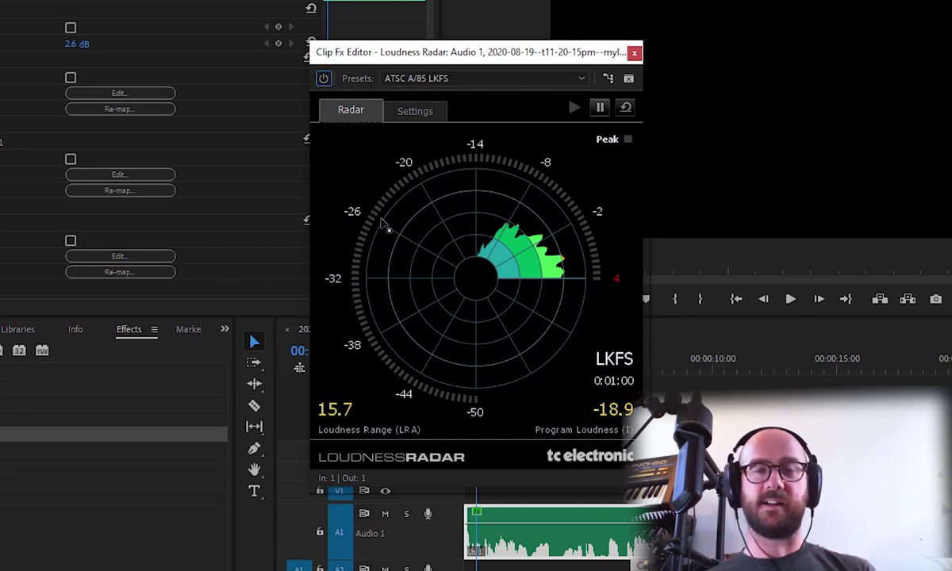
drag(562, 52, 810, 6)
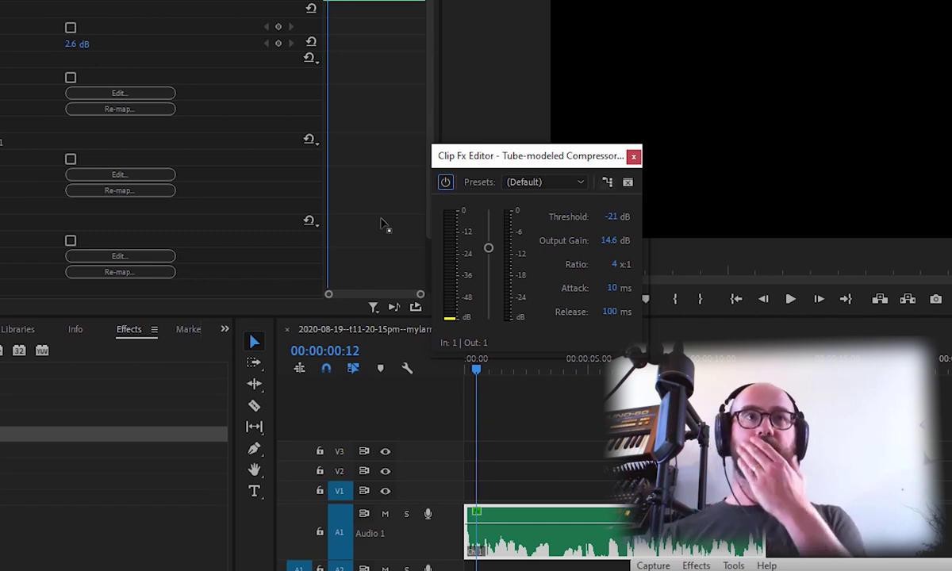
Step: Close the compressor's Clip Fx Editor window
click(384, 226)
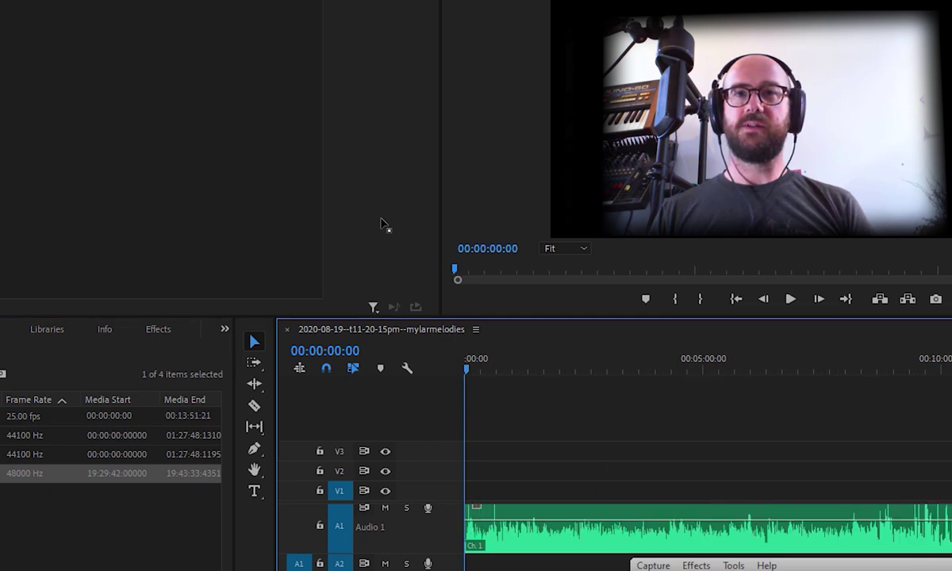
Step: Play through the interview around 00:03:44 to find an edit point
key(minus)
key(minus)
key(minus)
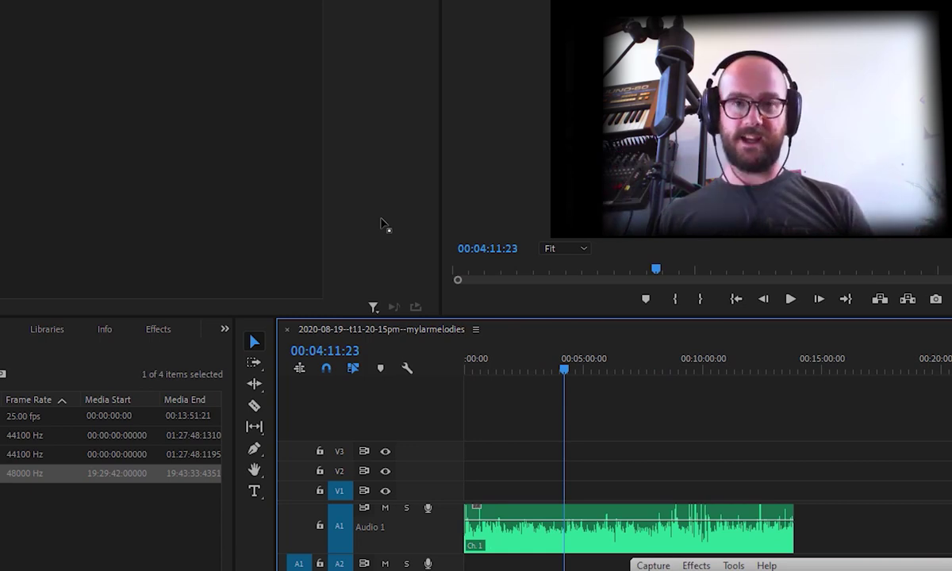
key(equal)
key(equal)
key(equal)
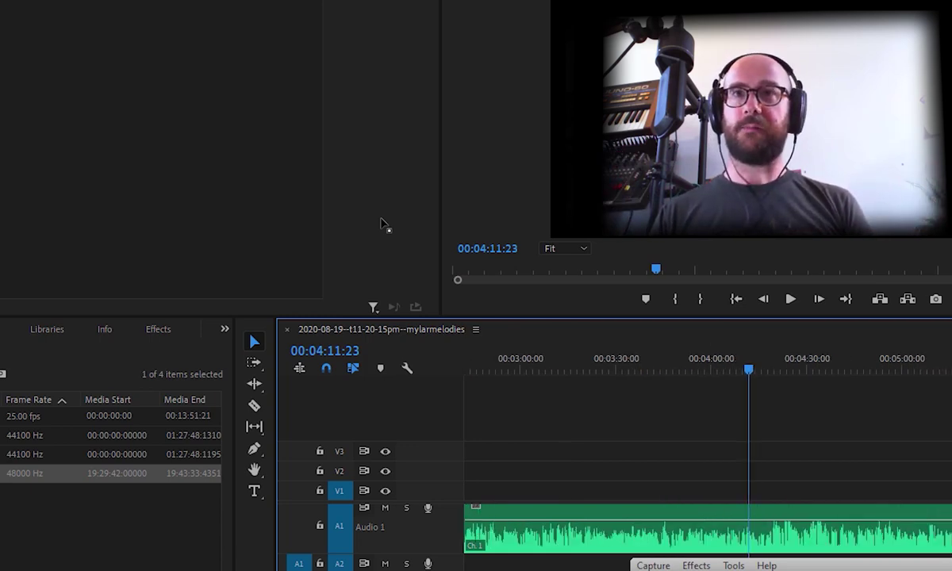
key(Up)
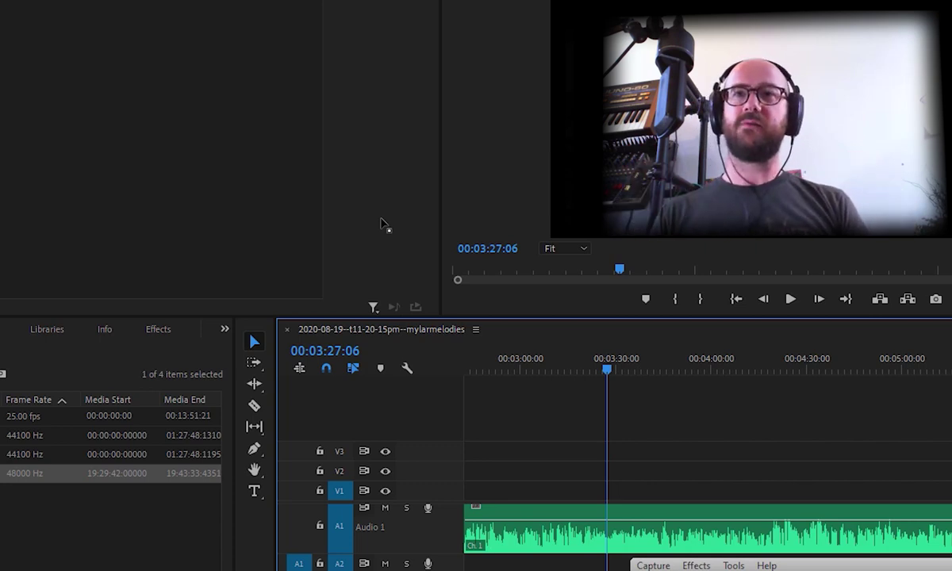
key(Down)
key(space)
key(=)
key(=)
key(=)
key(=)
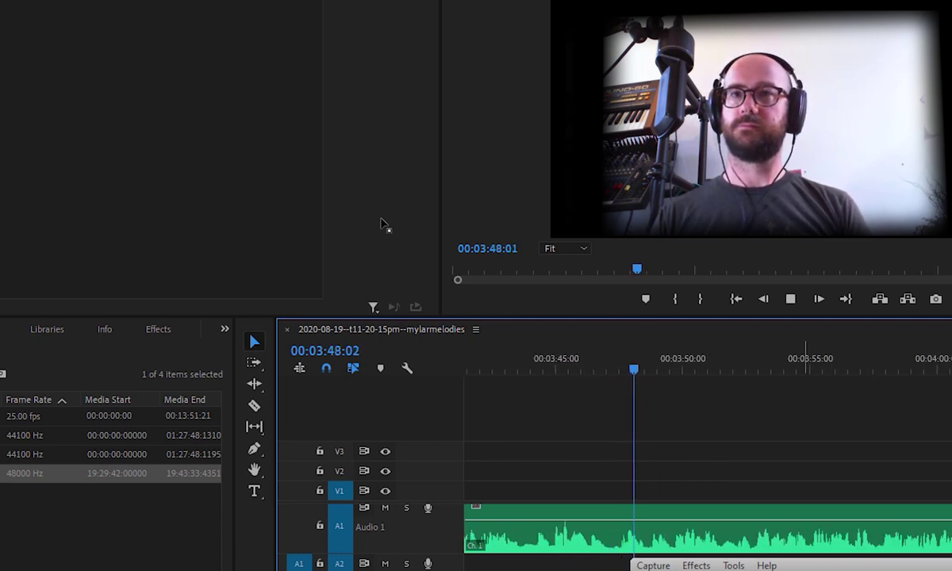
key(minus)
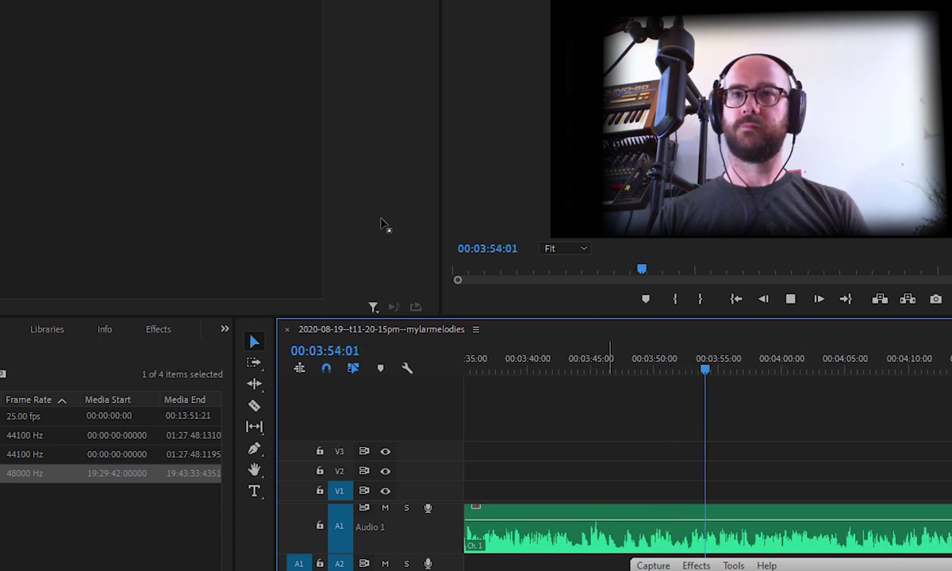
key(space)
Step: Split the interview clip at 00:03:44:19 and bring up the Effects list
key(Left)
key(Left)
key(Left)
key(Left)
key(Left)
key(ctrl+k)
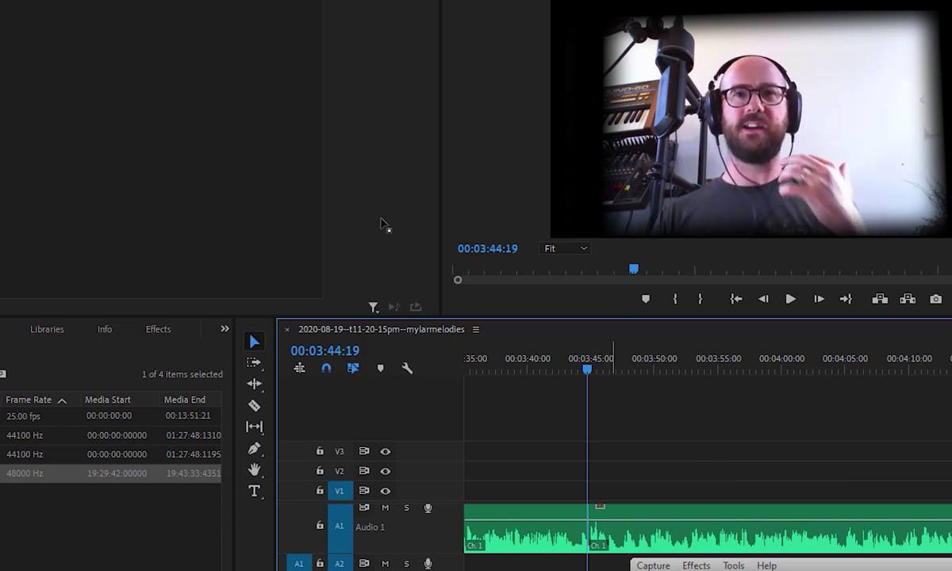
key(shift+7)
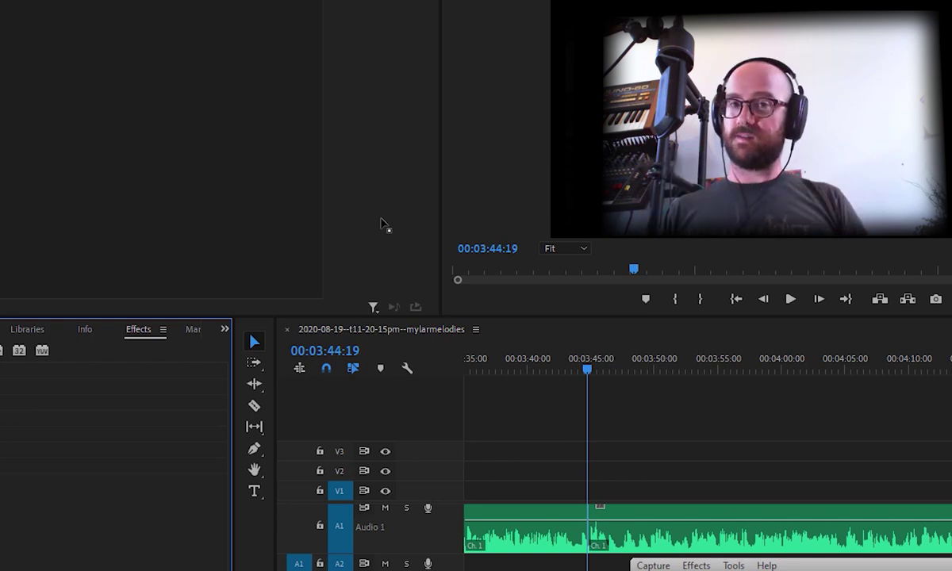
Step: Zoom the timeline in on the ZOOM0004_Tr2.WAV interview clip
key(shift+3)
key(=)
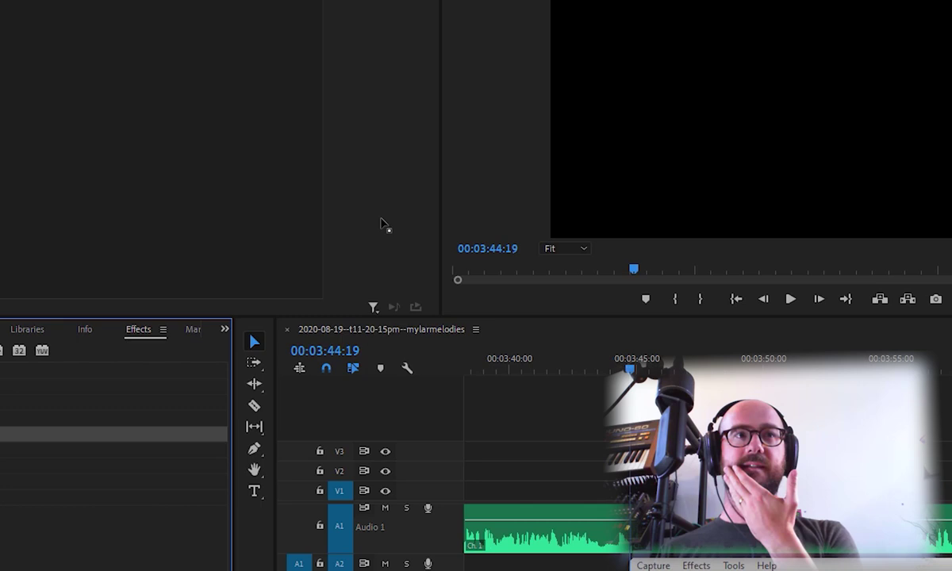
key(=)
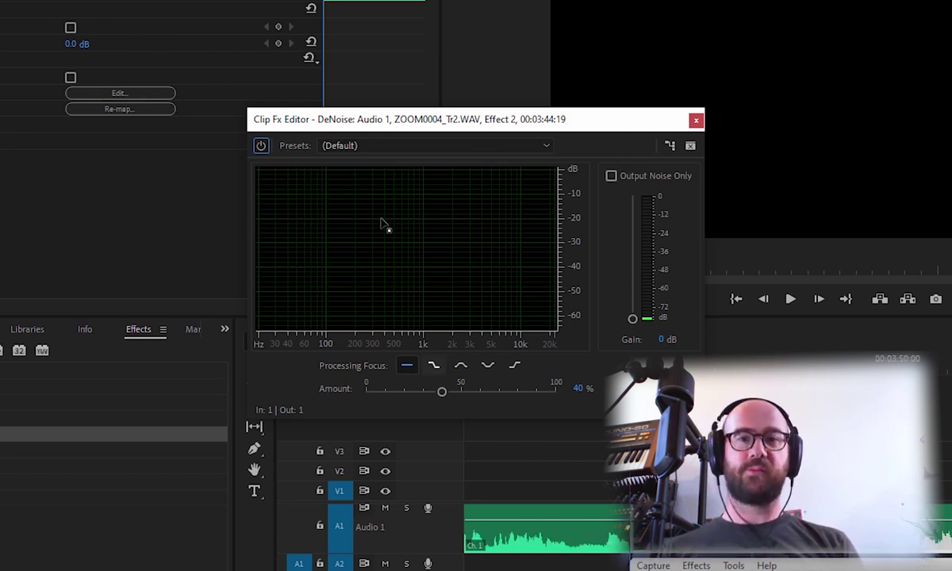
Step: Set DeNoise amount to about 32% and output gain to 5 dB while playing the interview
drag(573, 121, 585, 83)
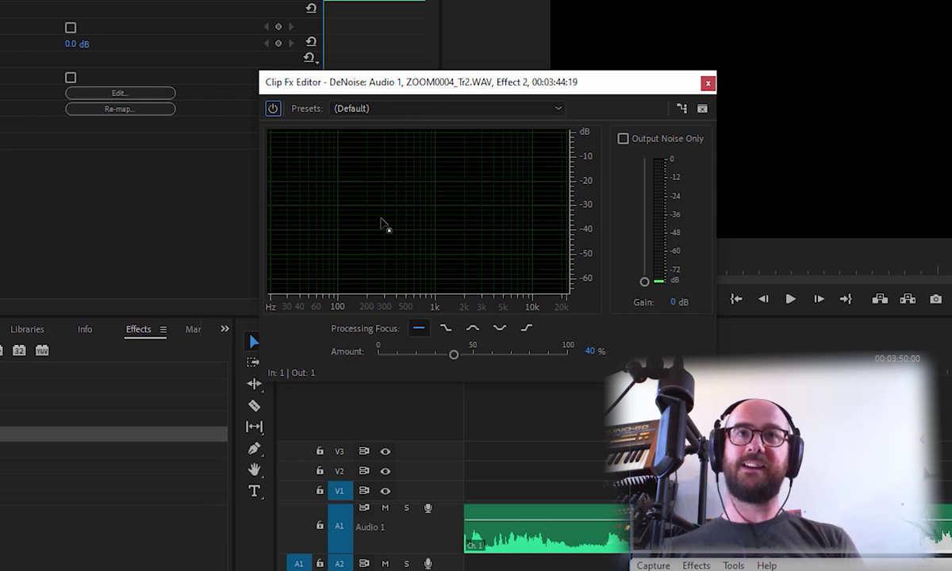
key(Left)
key(Left)
key(Home)
key(space)
key(Right)
key(Right)
key(Right)
key(Right)
key(Right)
key(Right)
key(Right)
key(Right)
key(Right)
key(Right)
key(Right)
key(Right)
key(Right)
key(Right)
key(Right)
key(Right)
key(Right)
key(Right)
key(Right)
key(Right)
key(Right)
key(Right)
key(Right)
key(Right)
key(Right)
key(Right)
key(Right)
key(Right)
key(Right)
key(Right)
key(Right)
key(Right)
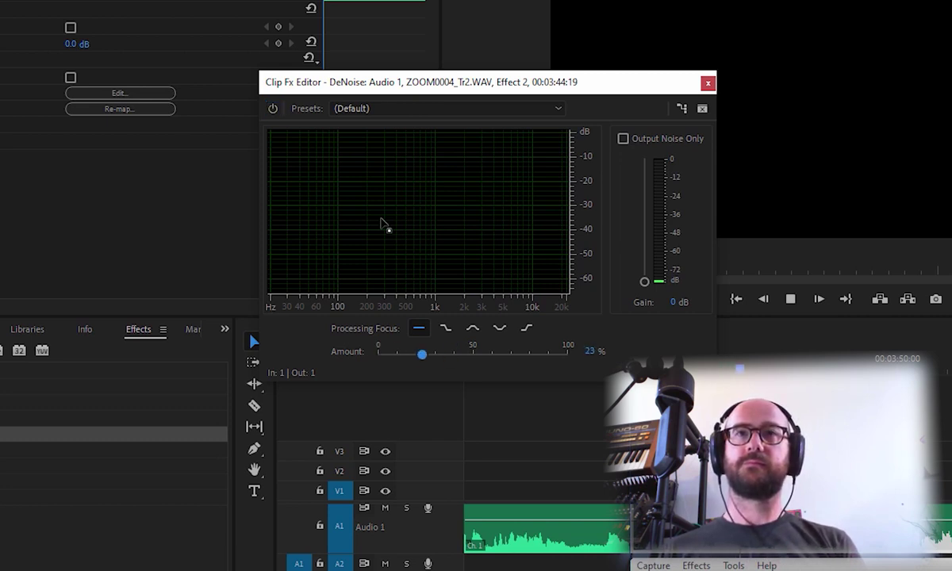
key(Right)
key(Right)
key(Right)
key(Right)
key(Right)
key(Right)
key(Right)
key(Right)
key(Right)
key(Right)
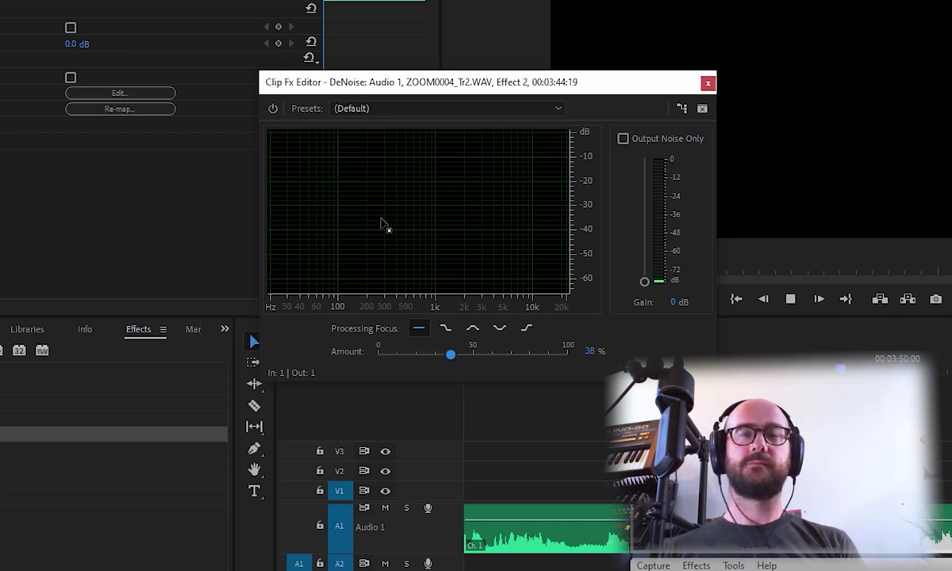
key(Tab)
key(Up)
key(Up)
key(Up)
key(Up)
key(Up)
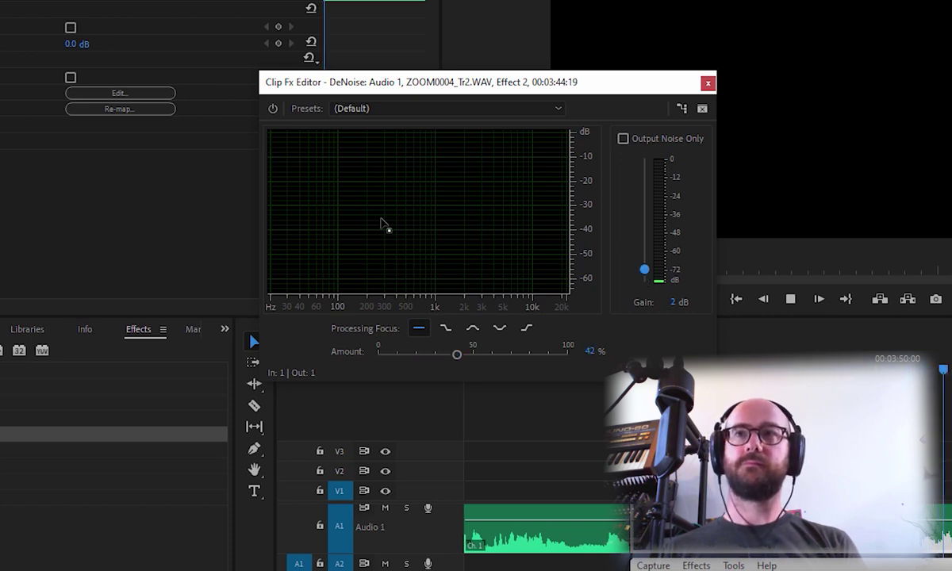
key(space)
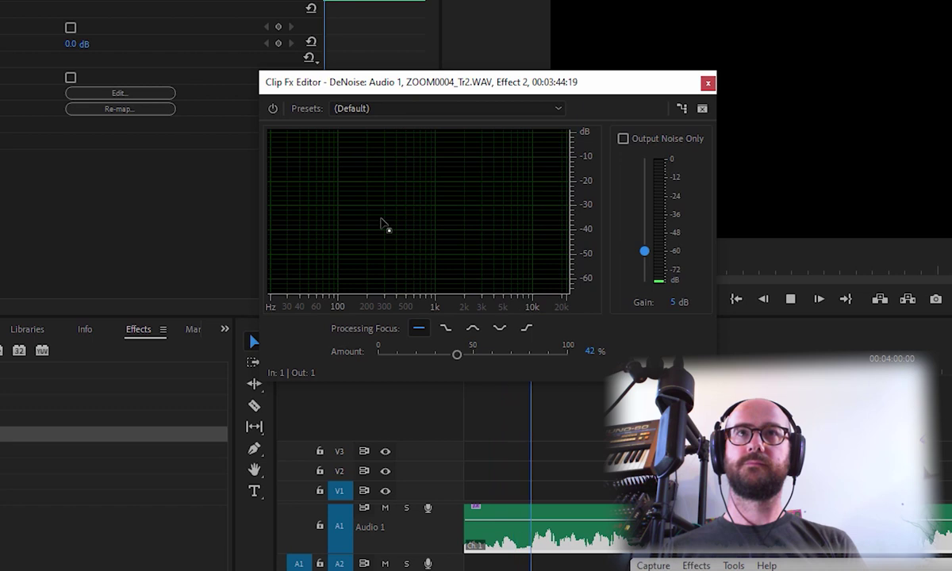
Step: Compare the interview with DeNoise bypassed, then raise the amount to 88%
key(Tab)
key(space)
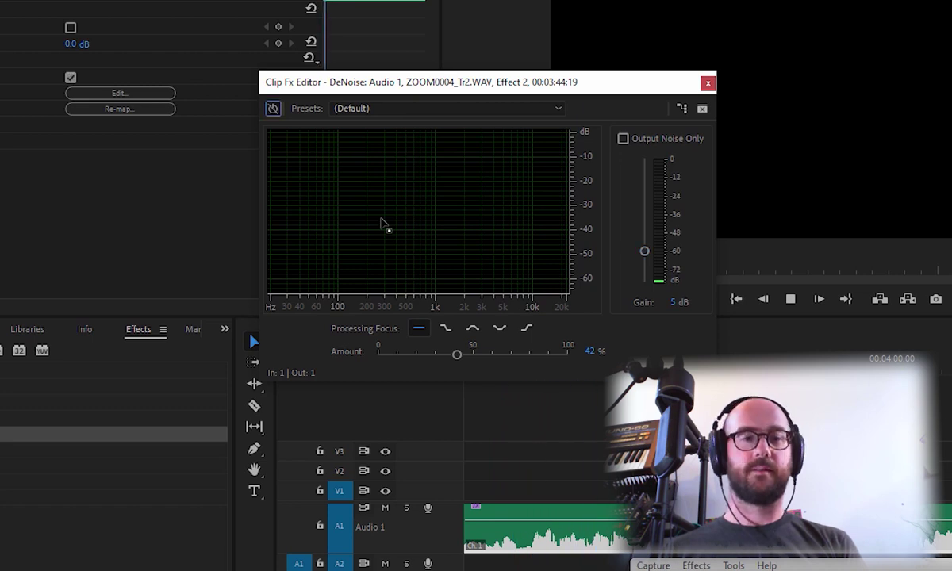
key(space)
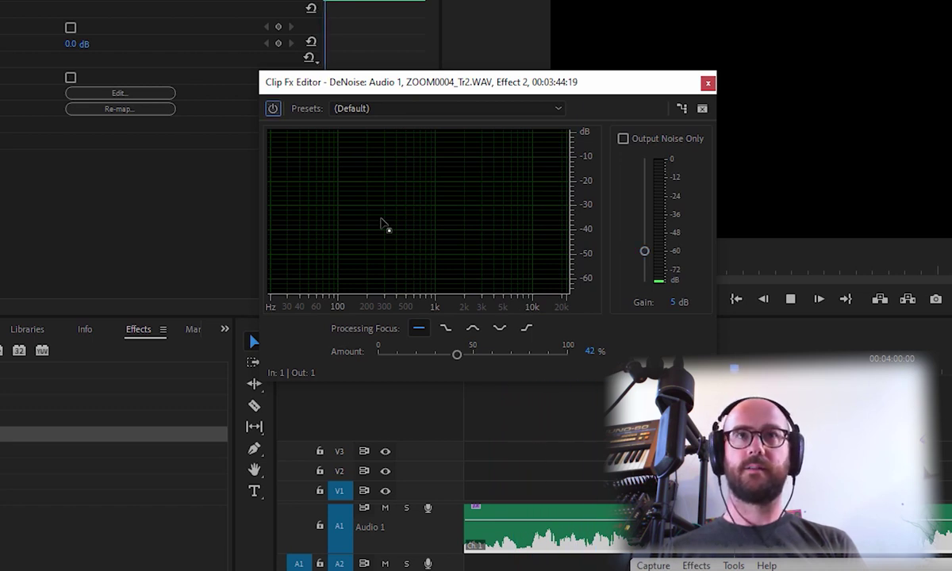
key(Tab)
key(Right)
key(Right)
key(Right)
key(Right)
key(Right)
key(Right)
key(Right)
key(Right)
key(Right)
key(Right)
key(Right)
key(Right)
key(Right)
key(Right)
key(Right)
key(Right)
key(Right)
key(Right)
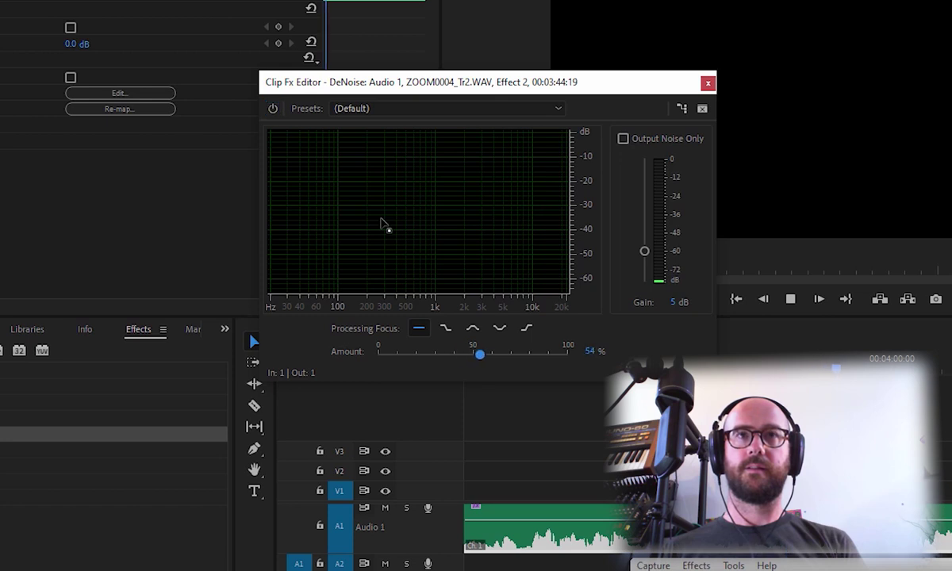
key(Right)
key(Right)
key(Right)
key(Right)
key(Right)
key(Right)
key(Right)
key(Right)
key(Right)
key(Right)
key(Right)
key(Right)
key(Right)
key(Right)
key(Right)
key(Right)
key(Right)
key(Right)
key(Right)
key(Right)
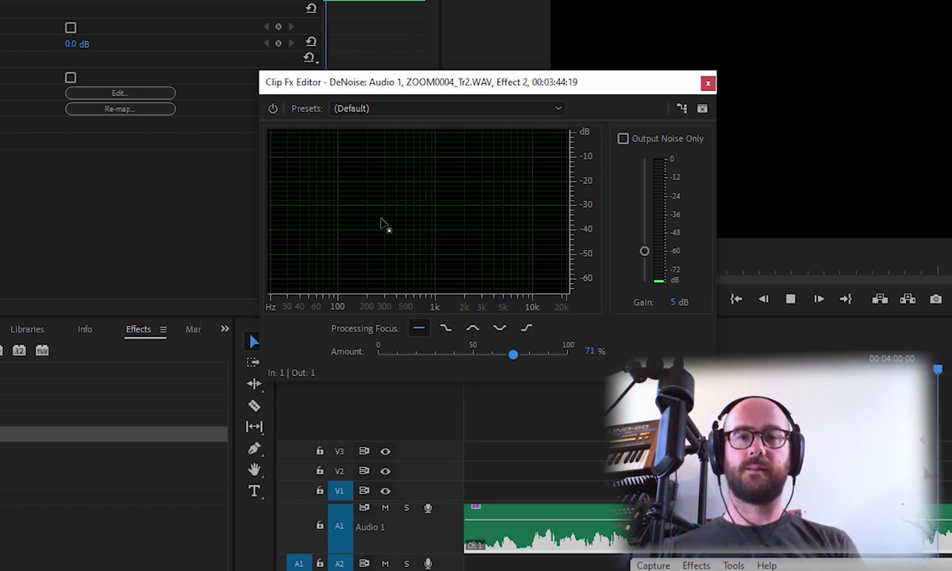
key(Right)
key(Right)
key(Right)
key(Right)
key(Right)
key(Right)
key(Right)
key(Right)
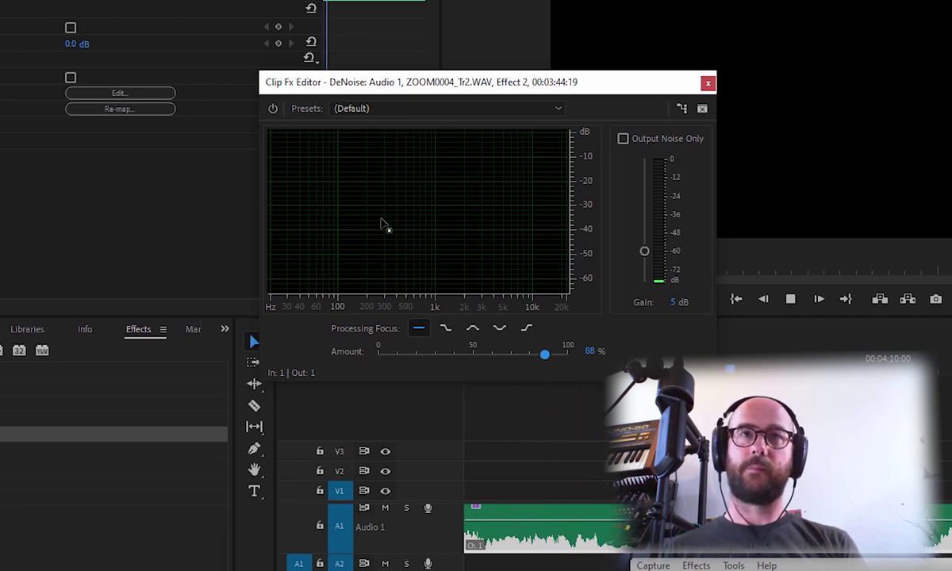
key(space)
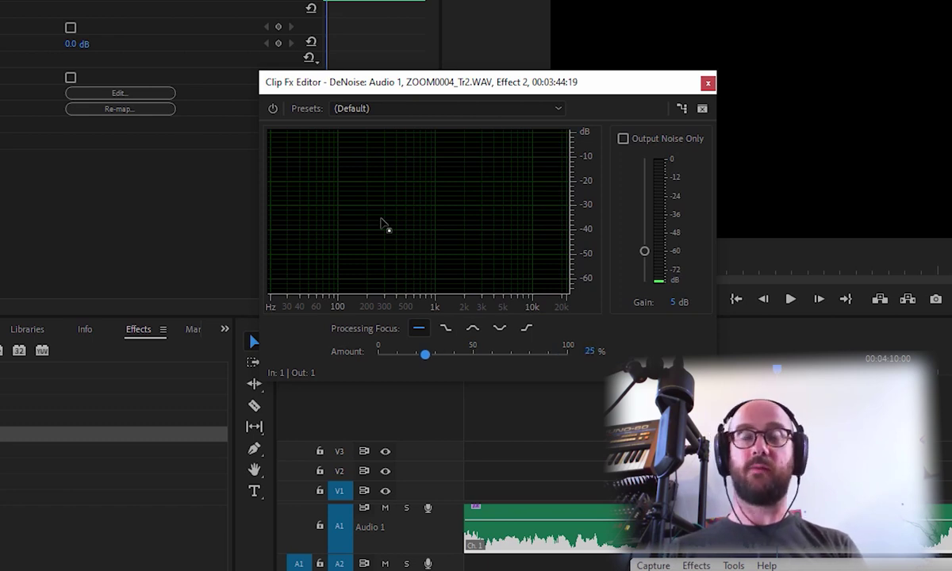
Step: Try DeNoise at 90% on playback, then settle the amount at 34%
key(Right)
key(Right)
key(Right)
key(Right)
key(Right)
key(Right)
key(Right)
key(Right)
key(Right)
key(Right)
key(Right)
key(Right)
key(Right)
key(Right)
key(Right)
key(Right)
key(Right)
key(Right)
key(Right)
key(Right)
key(Right)
key(Right)
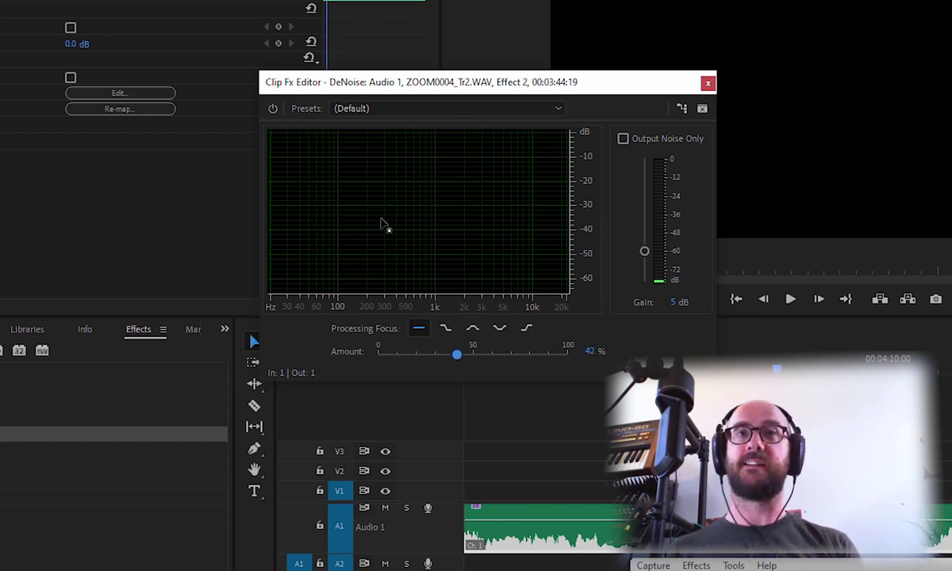
key(Right)
key(Right)
key(Right)
key(Right)
key(Right)
key(Right)
key(Right)
key(Right)
key(Right)
key(Right)
key(Right)
key(Right)
key(Right)
key(Right)
key(Right)
key(Right)
key(Right)
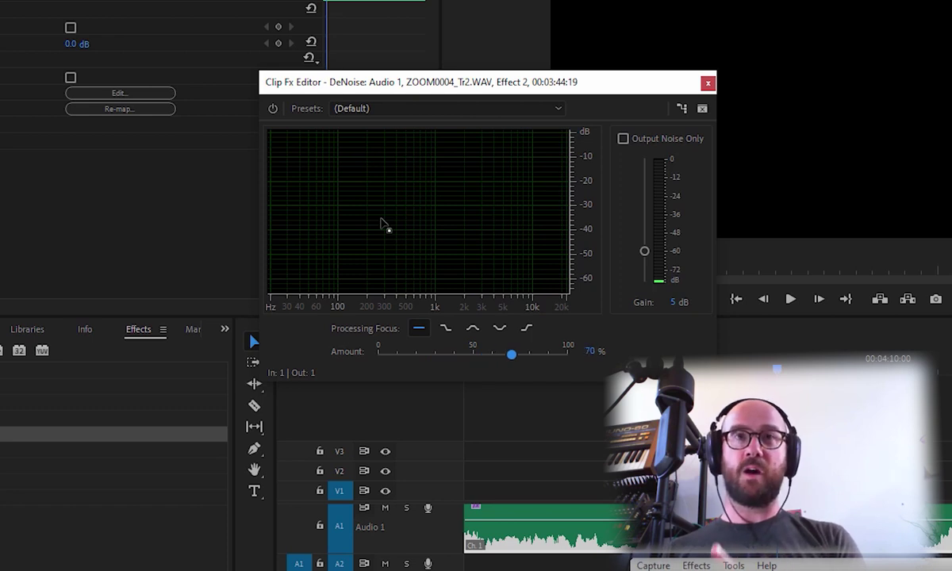
key(Left)
key(Left)
key(Left)
key(Left)
key(Left)
key(Left)
key(Left)
key(Left)
key(Left)
key(Left)
key(Left)
key(Left)
key(Left)
key(Left)
key(Left)
key(Left)
key(Left)
key(Left)
key(Left)
key(Left)
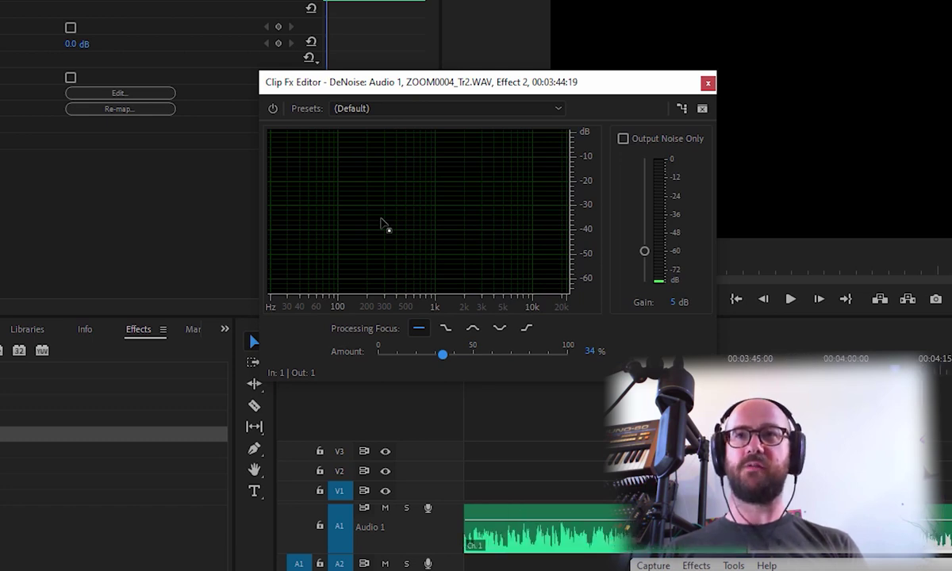
key(space)
key(=)
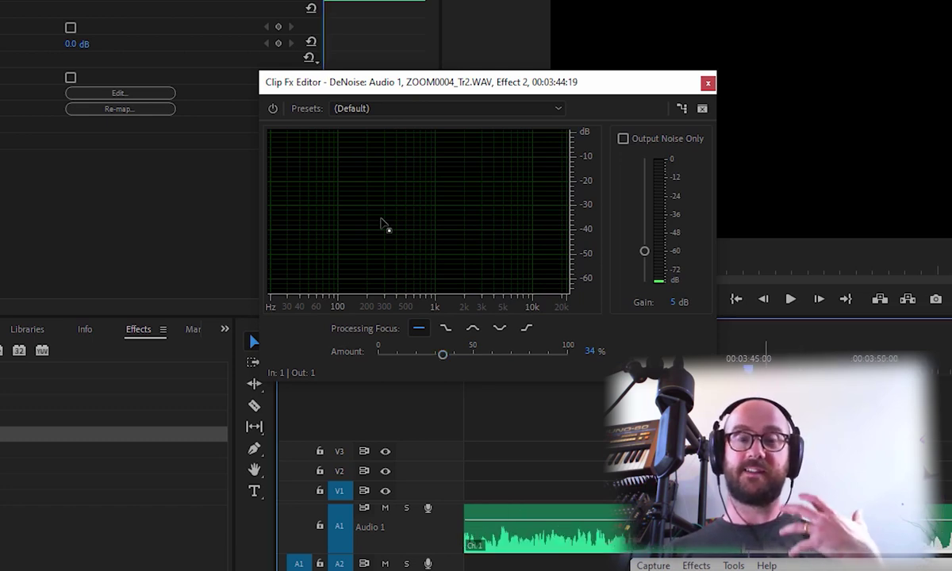
click(383, 224)
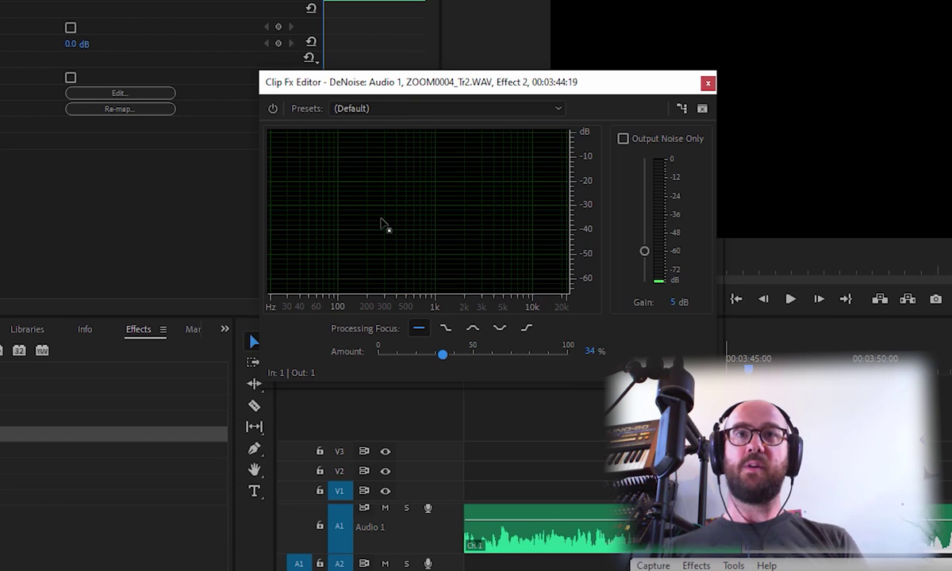
key(Right)
key(Right)
key(Right)
key(Right)
key(Right)
key(Right)
key(Right)
key(Right)
key(Right)
key(Right)
key(Right)
key(Right)
key(Right)
key(Right)
key(Right)
key(Right)
key(Right)
key(Right)
key(Right)
key(Right)
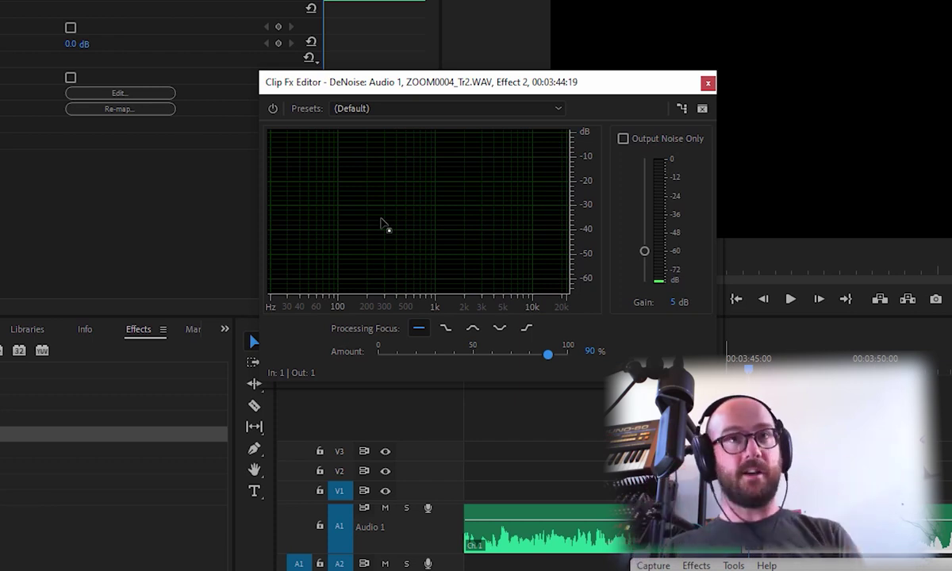
key(space)
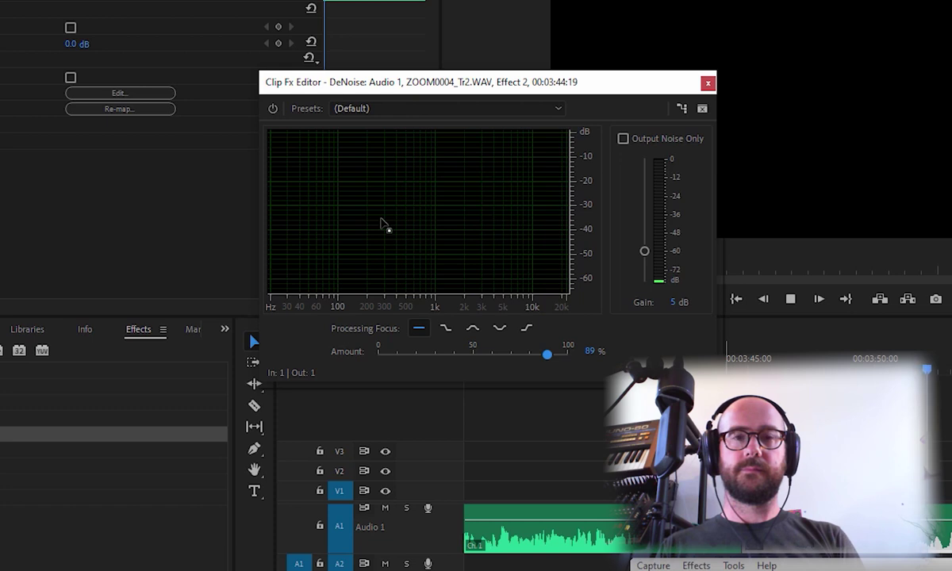
key(space)
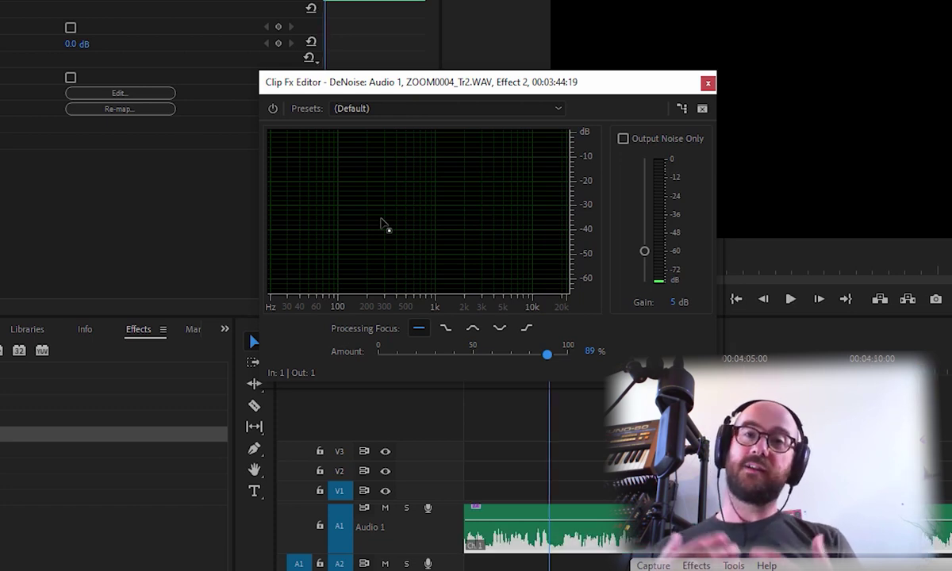
drag(547, 354, 442, 354)
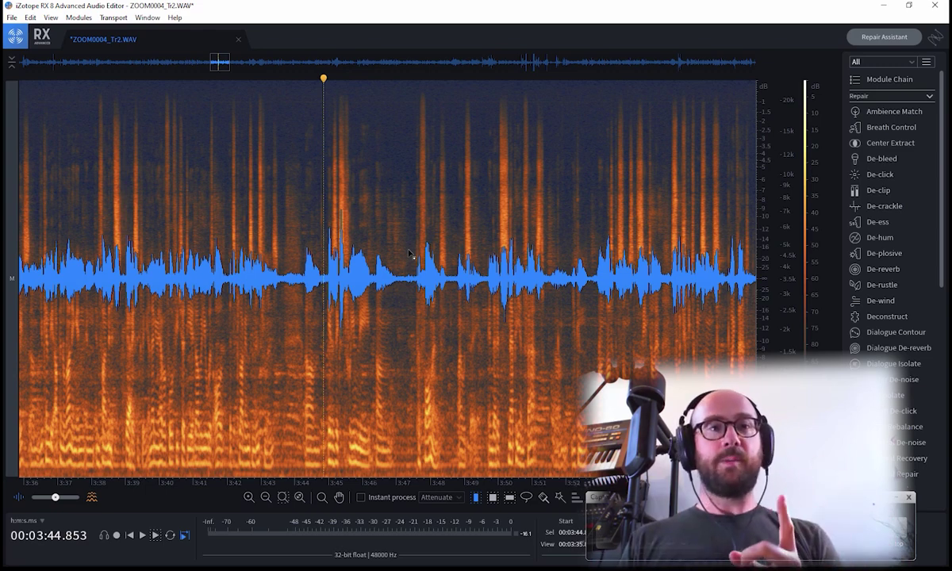
Step: Check the RX 8 Pricing Options page in Chrome, scrolling through the edition prices
key(alt+Tab)
scroll(409, 254, down, 2)
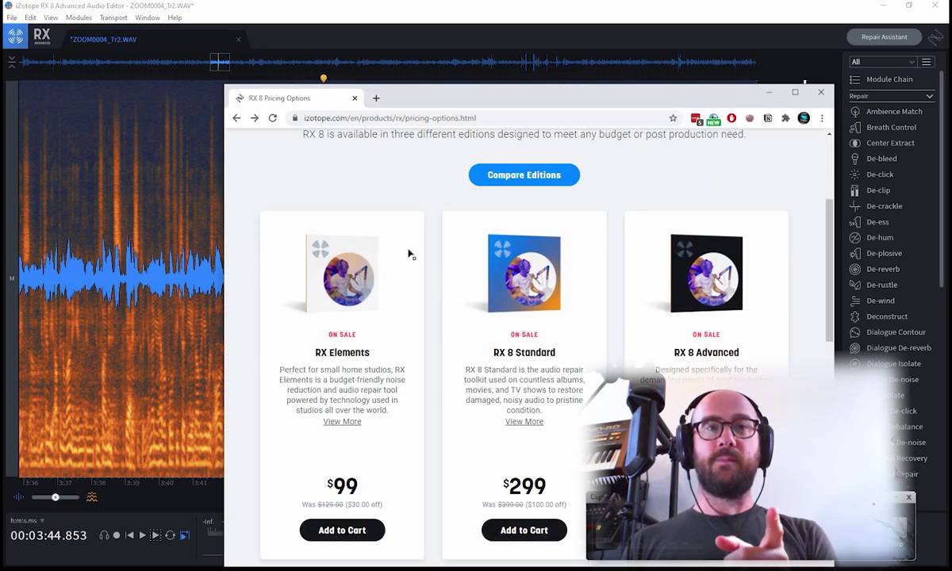
scroll(409, 254, down, 1)
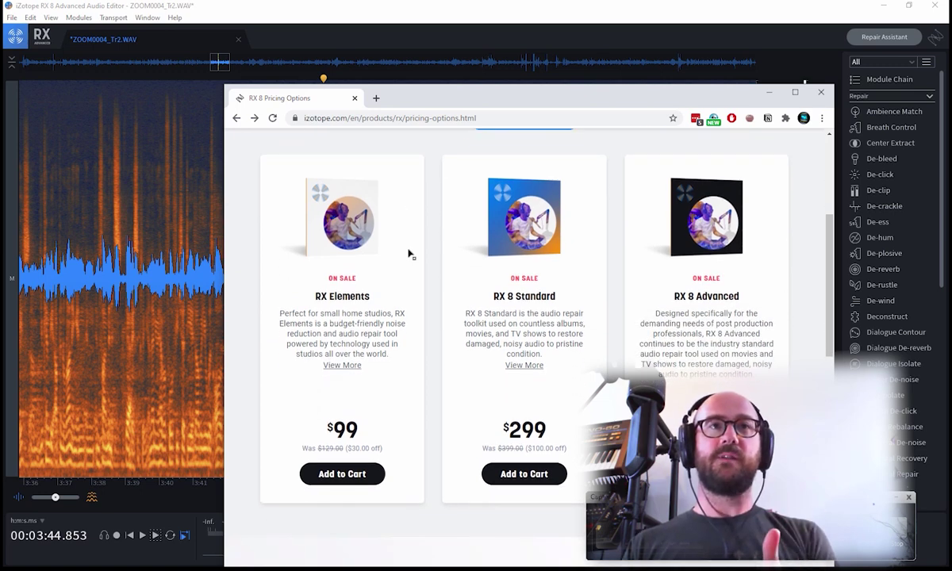
Step: Back in RX, clear the trial selection at 3:38 and open Voice De-noise (Ctrl+Shift+V)
key(alt+Tab)
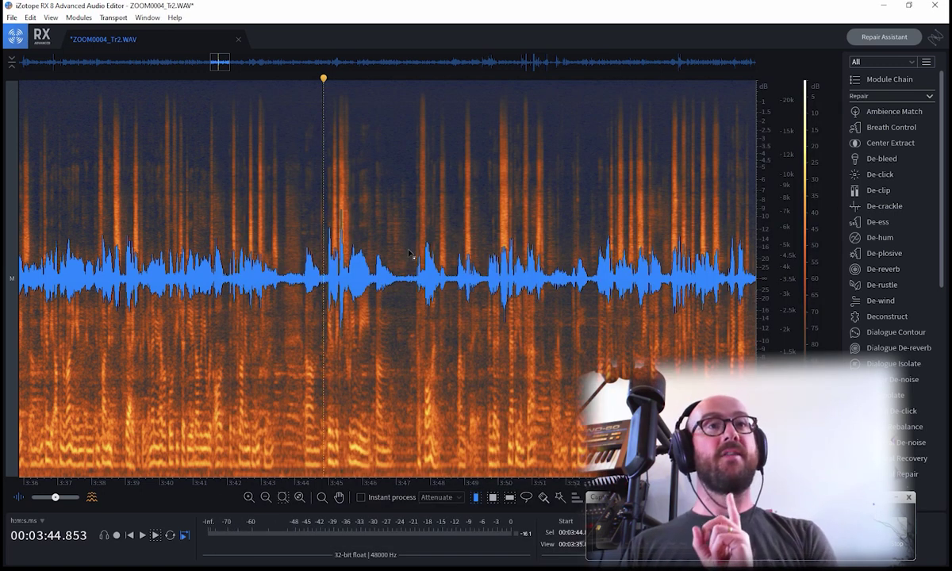
drag(287, 254, 593, 254)
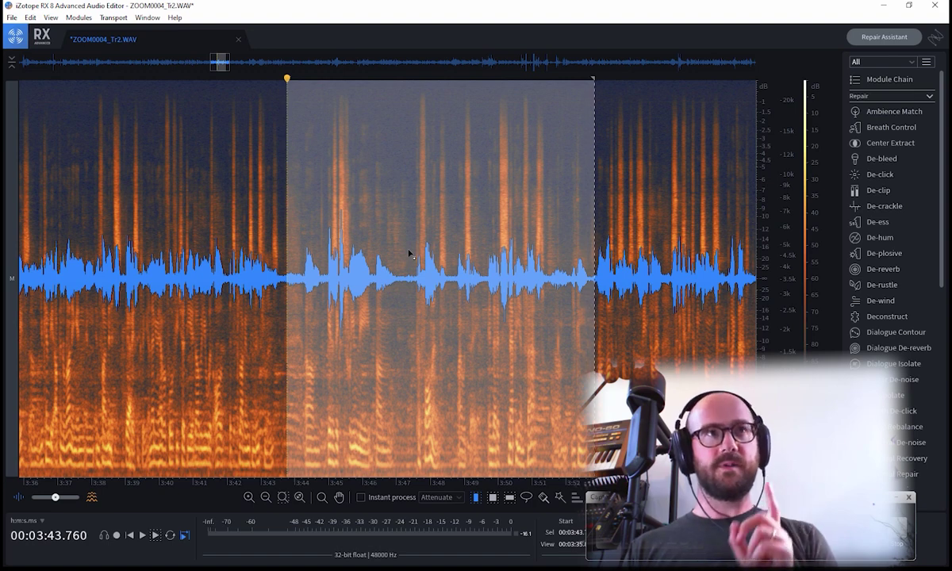
key(ctrl+z)
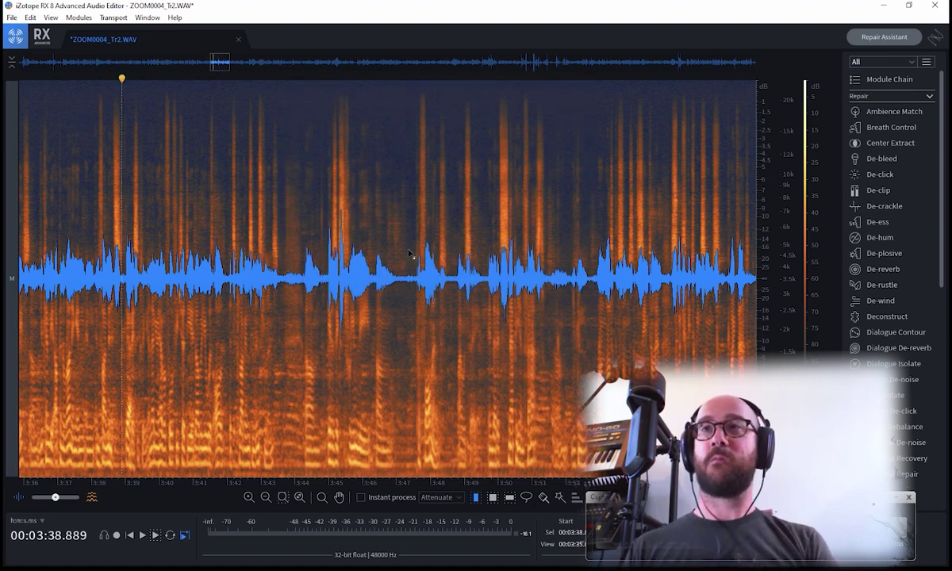
key(ctrl+shift+v)
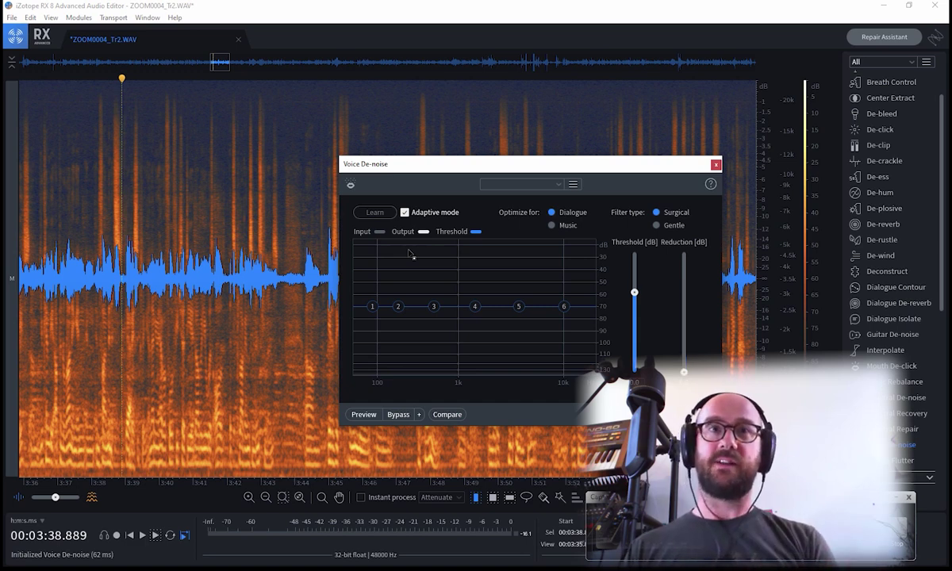
Step: Preview Voice De-noise, comparing Gentle against Surgical filter type and keeping Surgical
key(space)
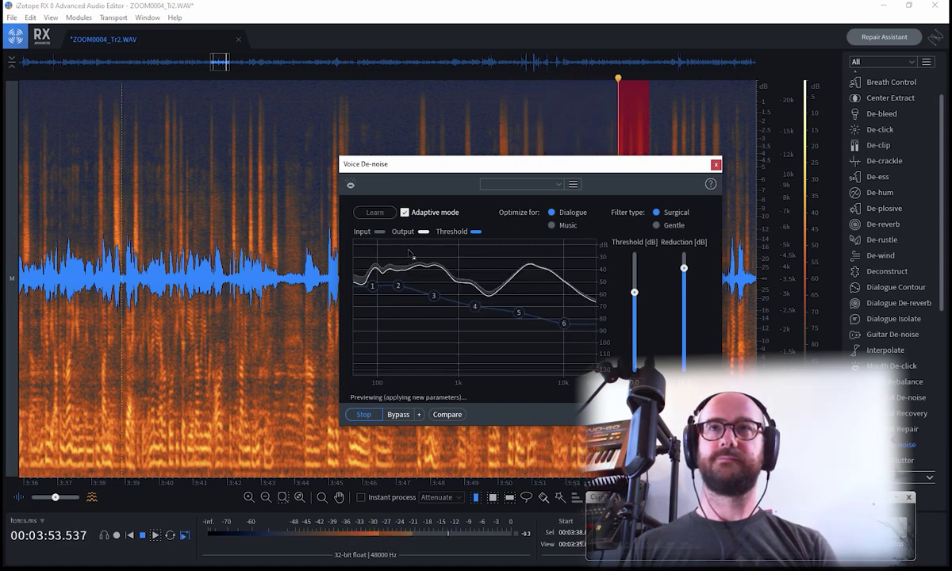
click(656, 226)
click(656, 211)
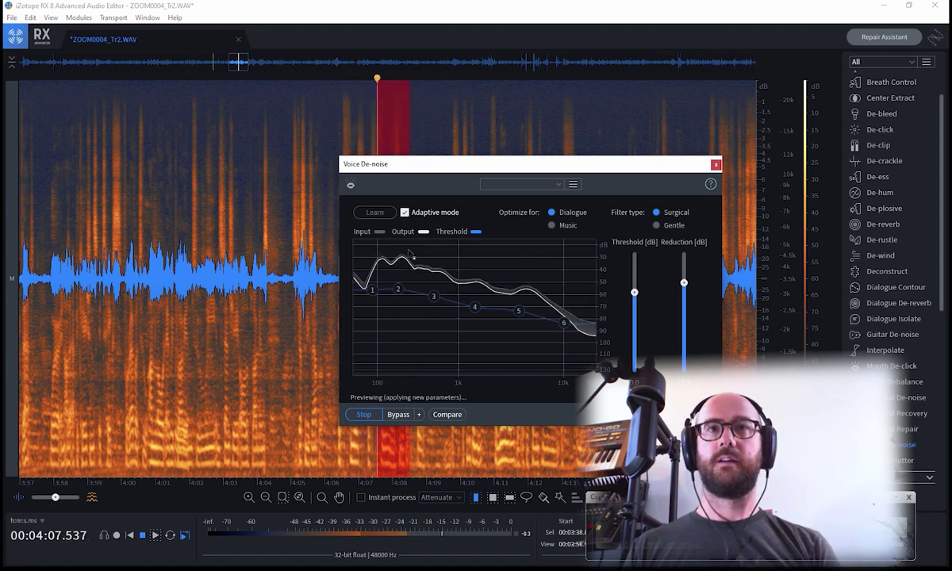
key(space)
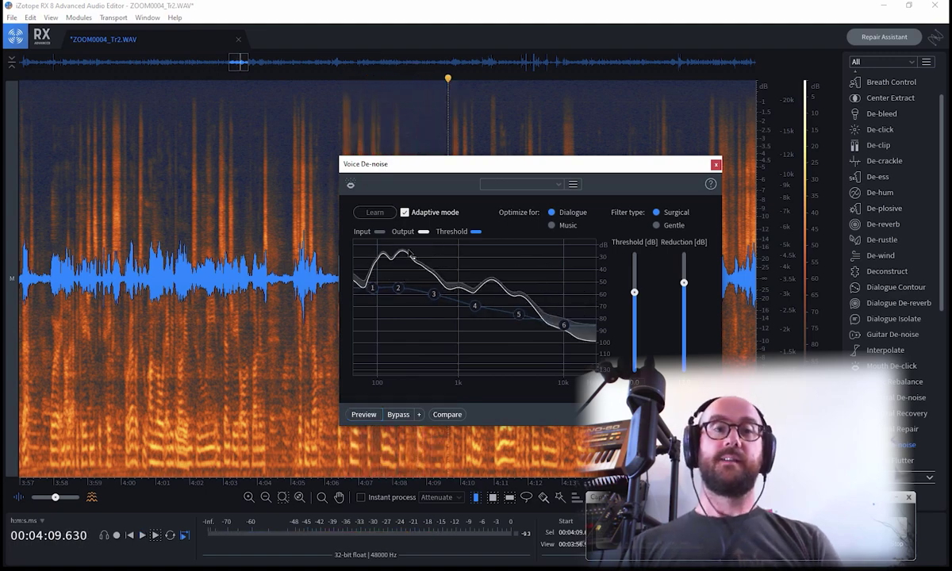
key(ctrl+Down)
key(ctrl+Down)
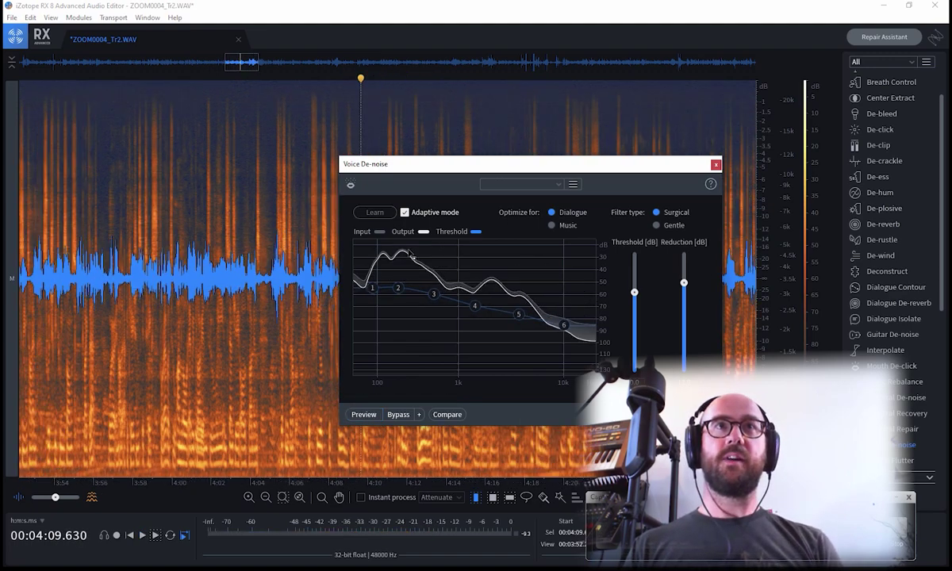
key(Left)
key(Left)
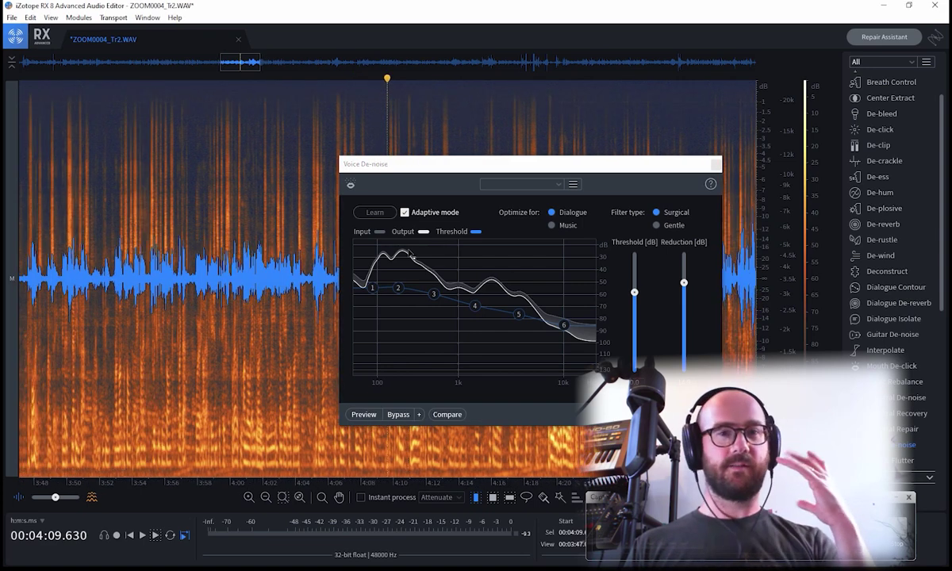
Step: Close Voice De-noise and play the interview from about 3:50, then with pre-roll
key(Escape)
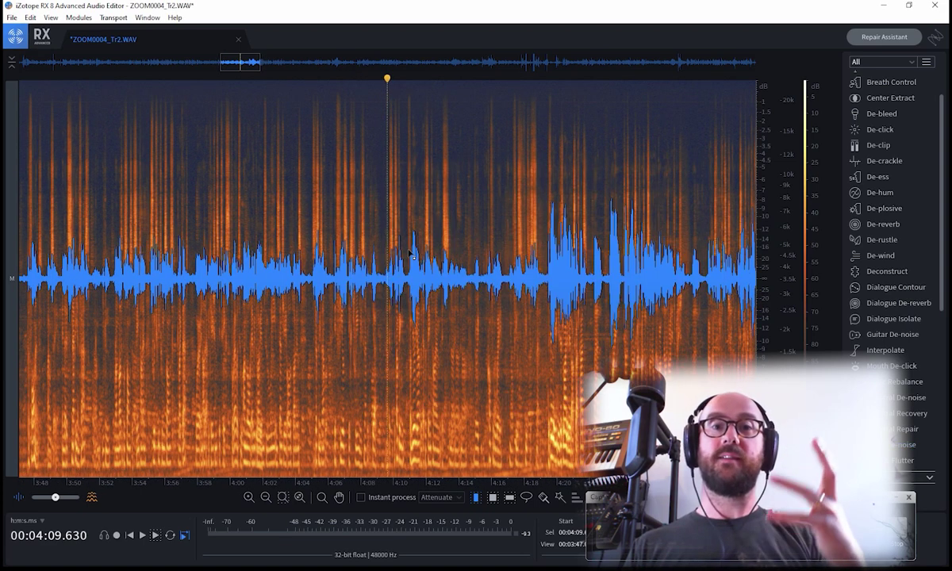
key(Left)
key(space)
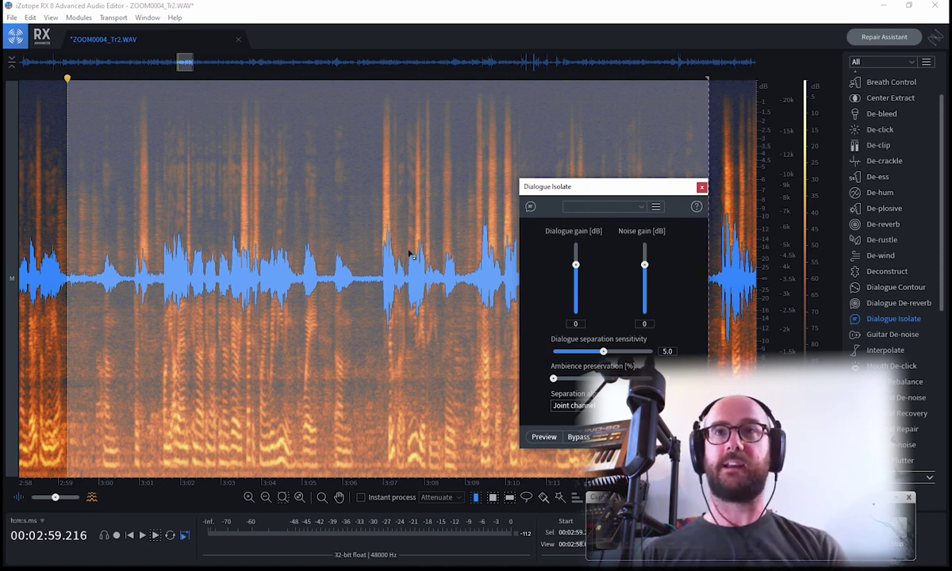
key(space)
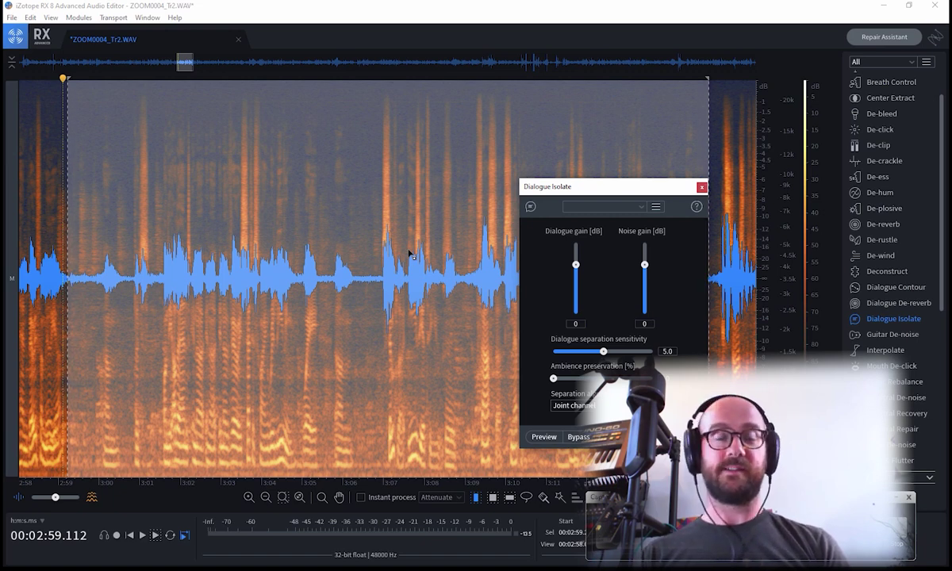
Step: Preview Dialogue Isolate while lowering the Noise gain step by step to -35 dB
key(space)
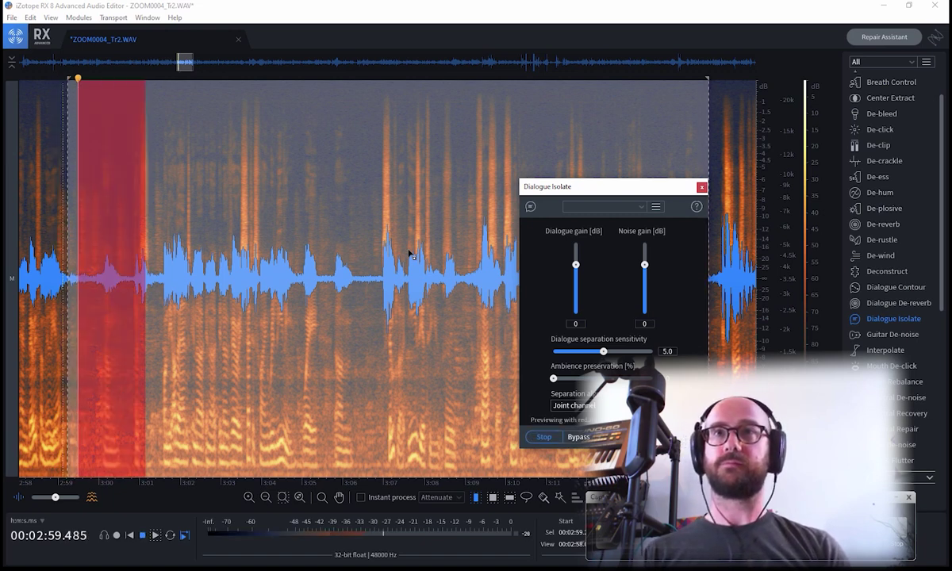
key(Down)
key(Down)
key(Down)
key(Down)
key(Down)
key(Down)
key(Down)
key(Down)
key(Down)
key(Down)
key(Down)
key(Down)
key(Down)
key(Down)
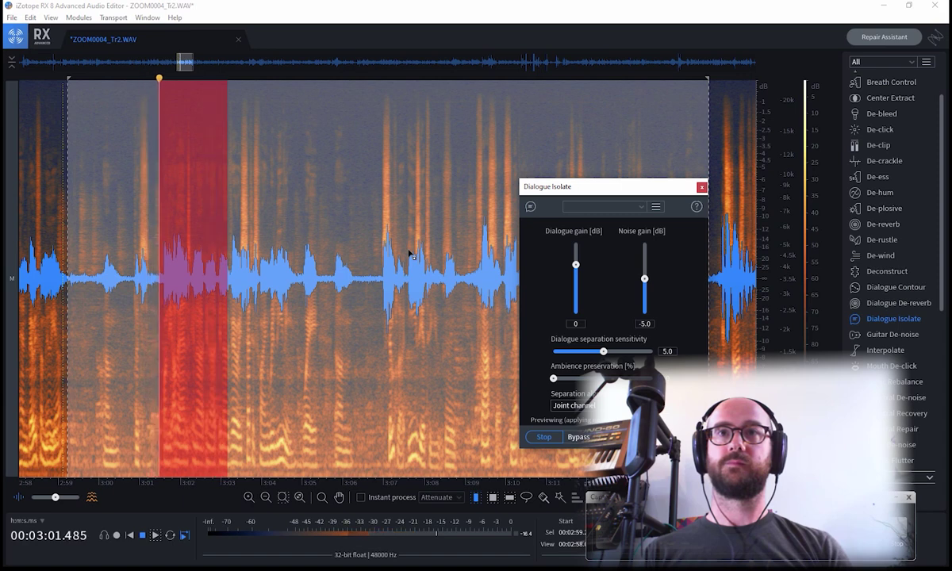
key(Down)
key(Down)
key(Down)
key(Down)
key(Down)
key(Down)
key(Down)
key(Down)
key(Down)
key(Down)
key(Down)
key(Down)
key(Down)
key(Down)
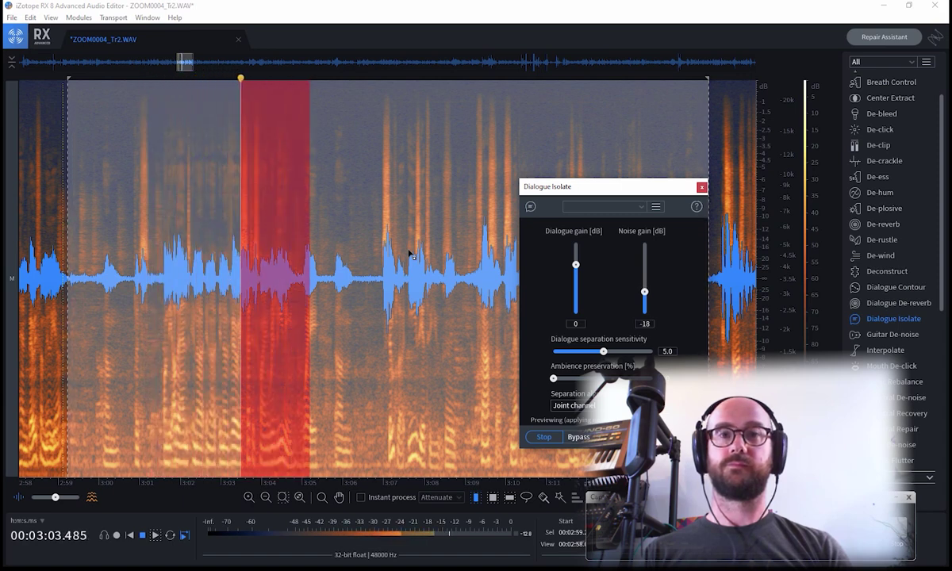
key(Down)
key(Down)
key(Down)
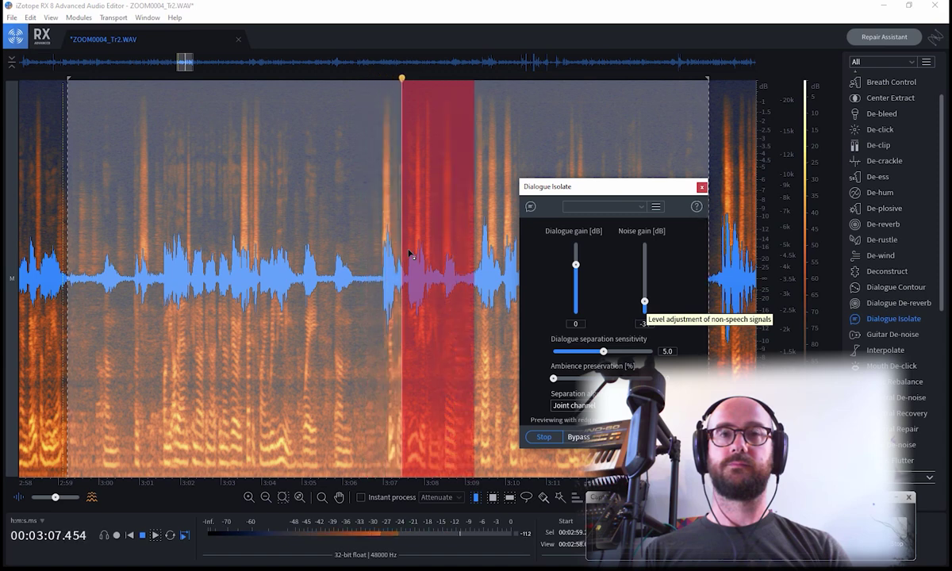
key(Down)
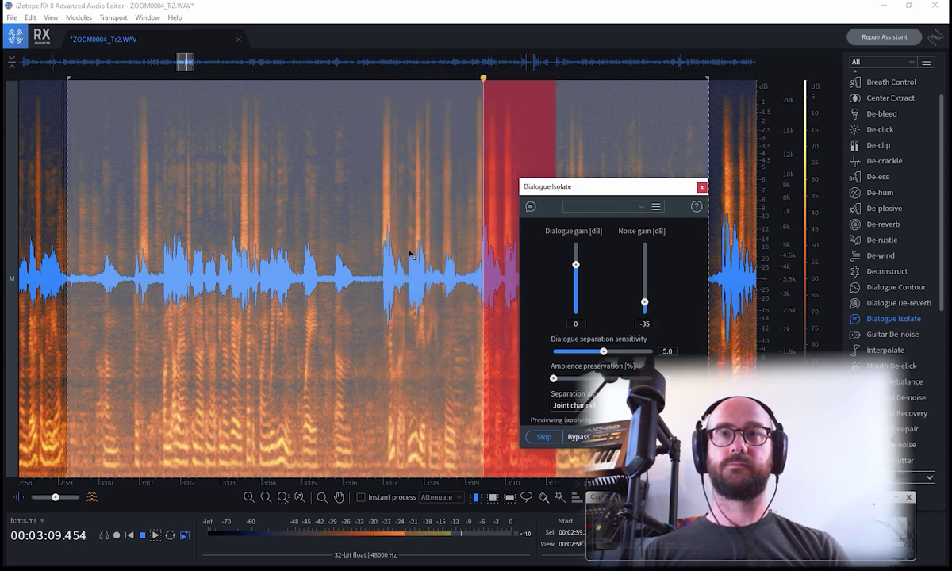
key(space)
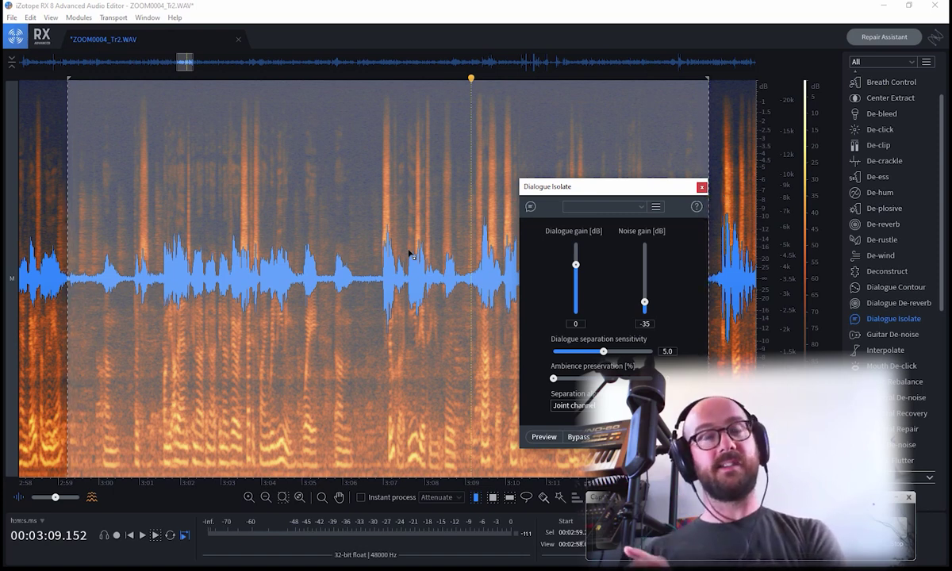
Step: Close Dialogue Isolate, return to the selection start and close ZOOM0004_Tr2.WAV
key(Escape)
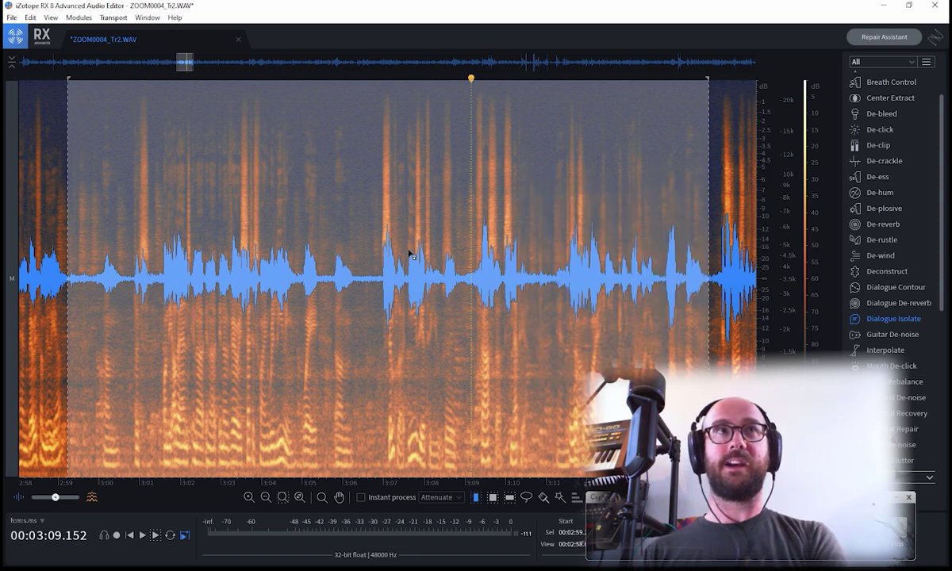
key(space)
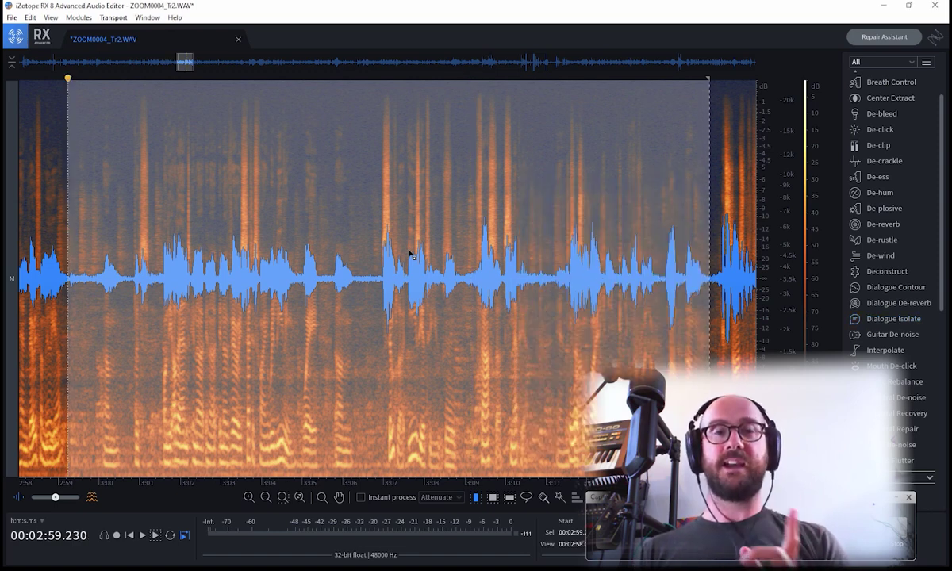
key(ctrl+w)
Step: Answer the save prompt and look over the full 2020-08-20--t06-07-27pm--bt.wav recording, zooming in and out
key(Return)
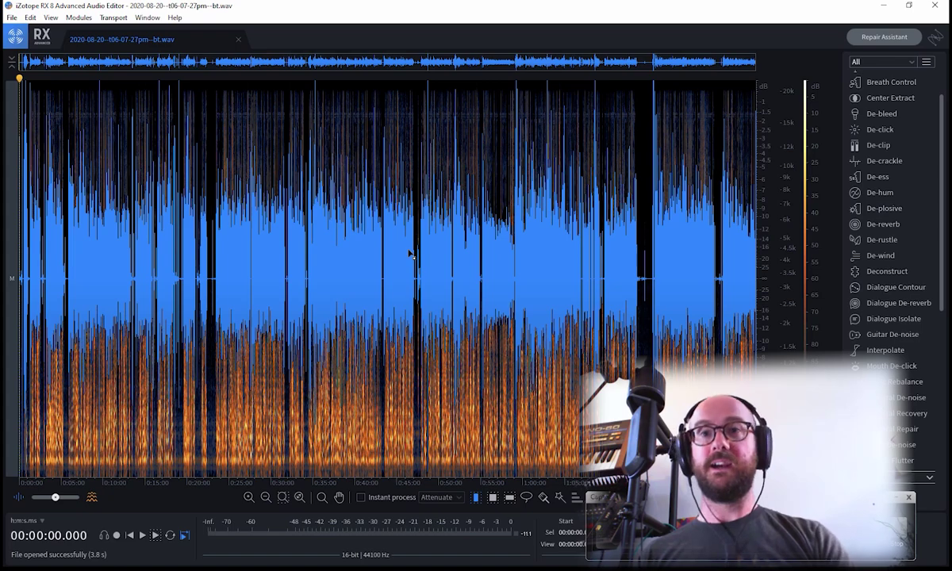
scroll(410, 254, up, 5)
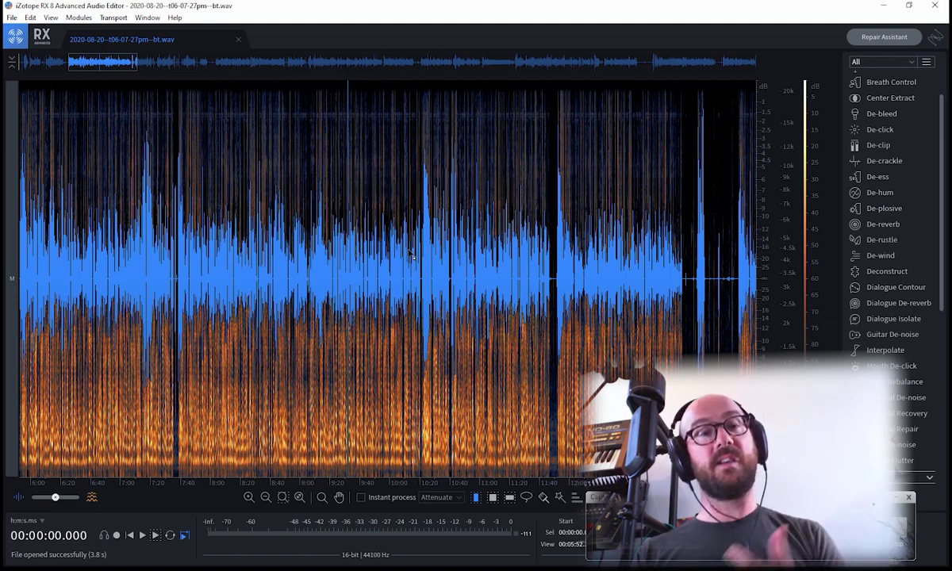
scroll(412, 255, down, 5)
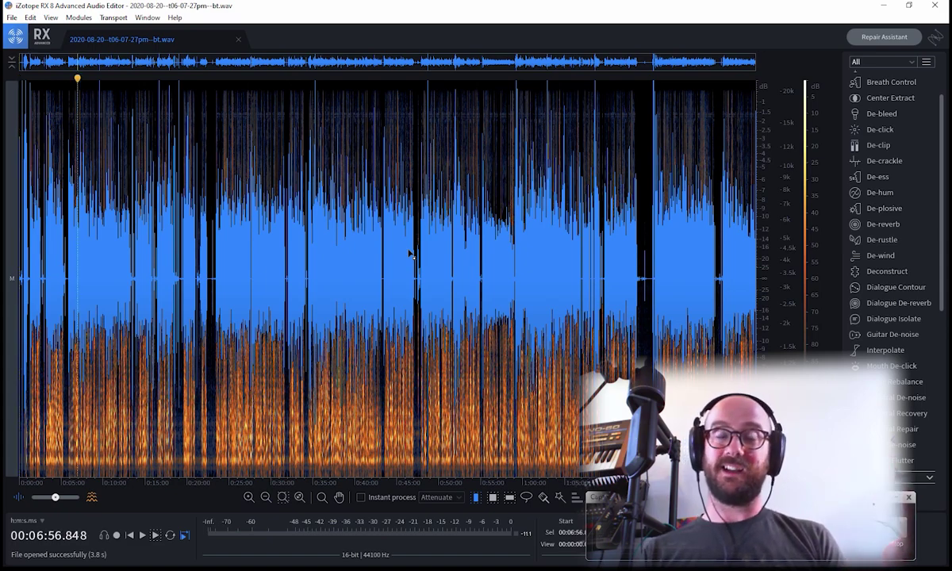
Step: Zoom in around 5:54 and play the echoey passage twice
key(ctrl+Up)
key(ctrl+Up)
key(ctrl+Up)
key(ctrl+Up)
key(ctrl+Up)
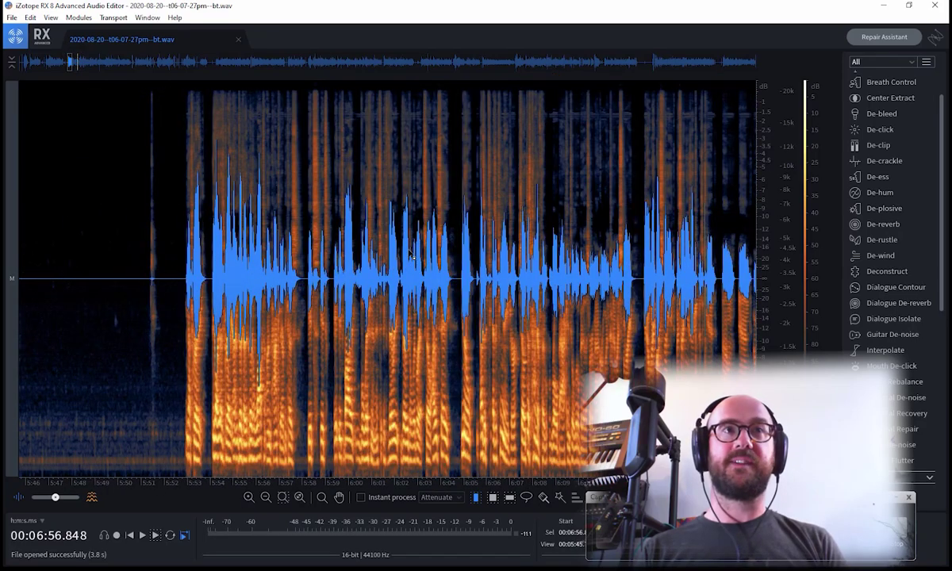
key(ctrl+Up)
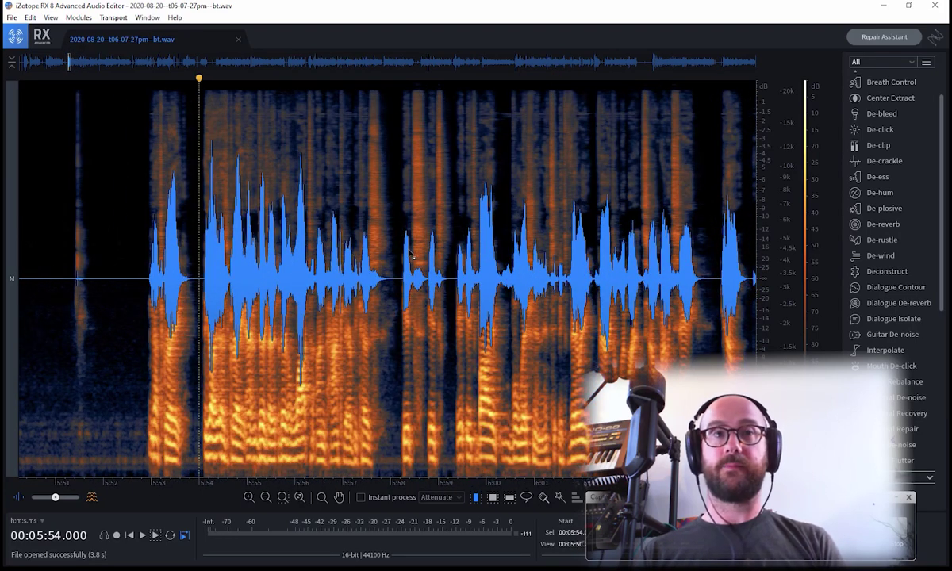
key(space)
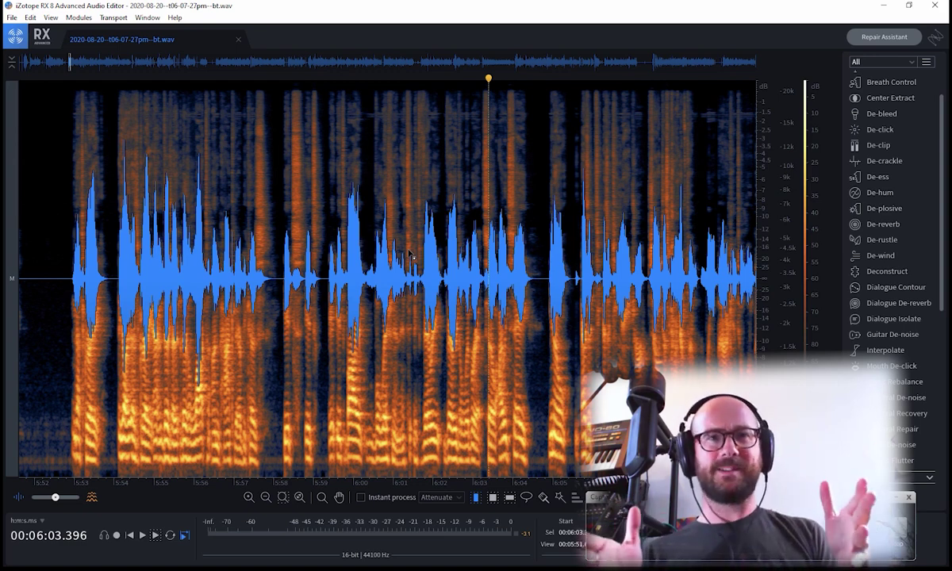
key(space)
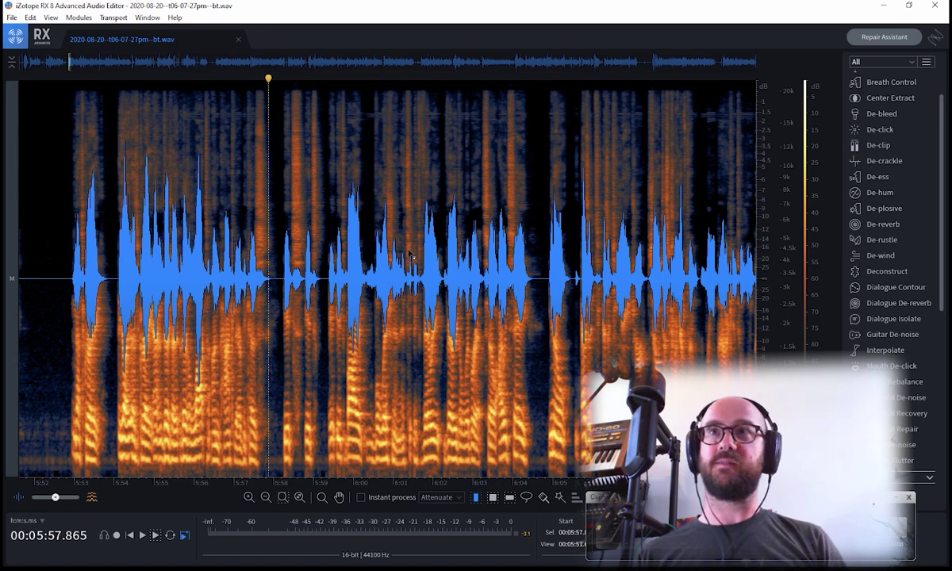
Step: Open De-reverb, select 5:54–6:02 and learn its reverb profile
scroll(893, 230, up, 2)
scroll(893, 230, down, 5)
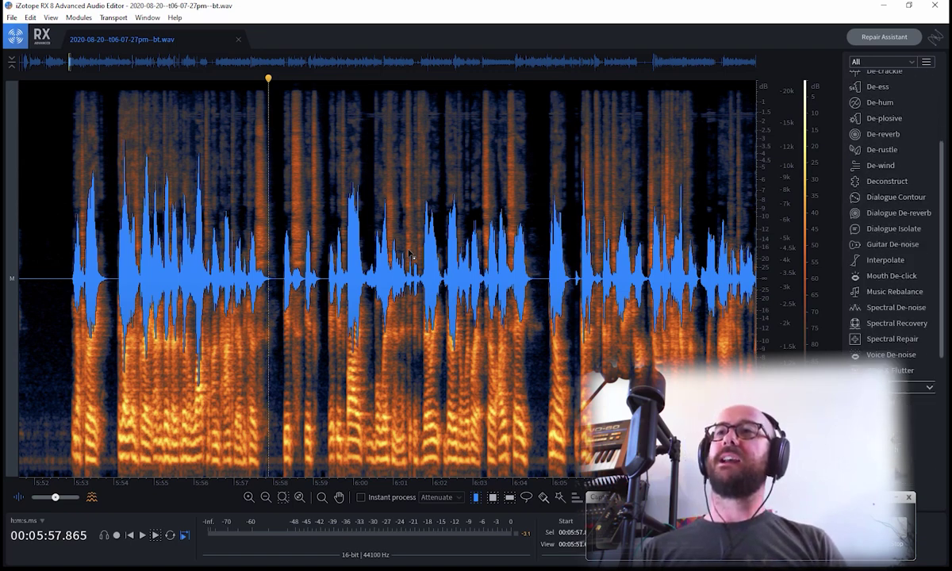
scroll(894, 230, down, 5)
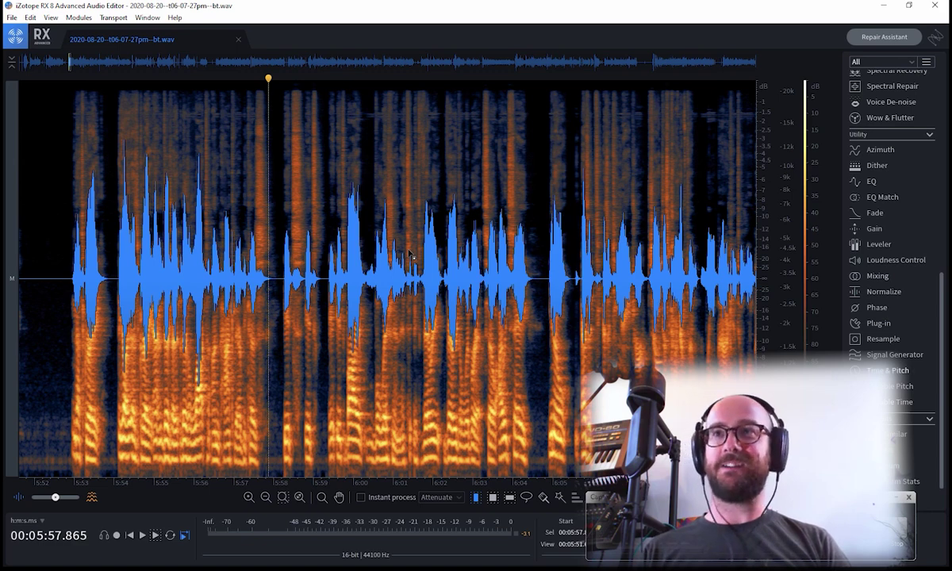
scroll(894, 230, up, 6)
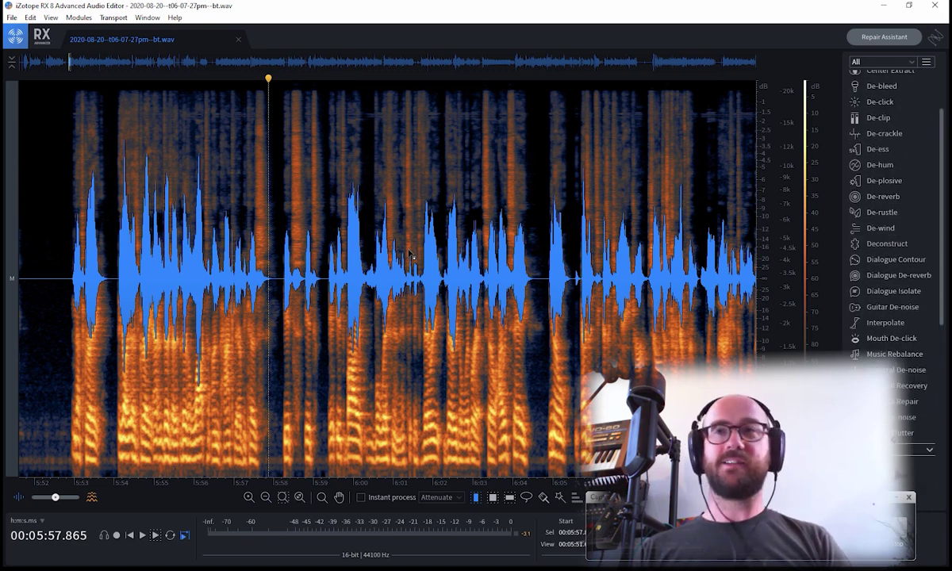
scroll(893, 230, up, 3)
scroll(893, 230, up, 1)
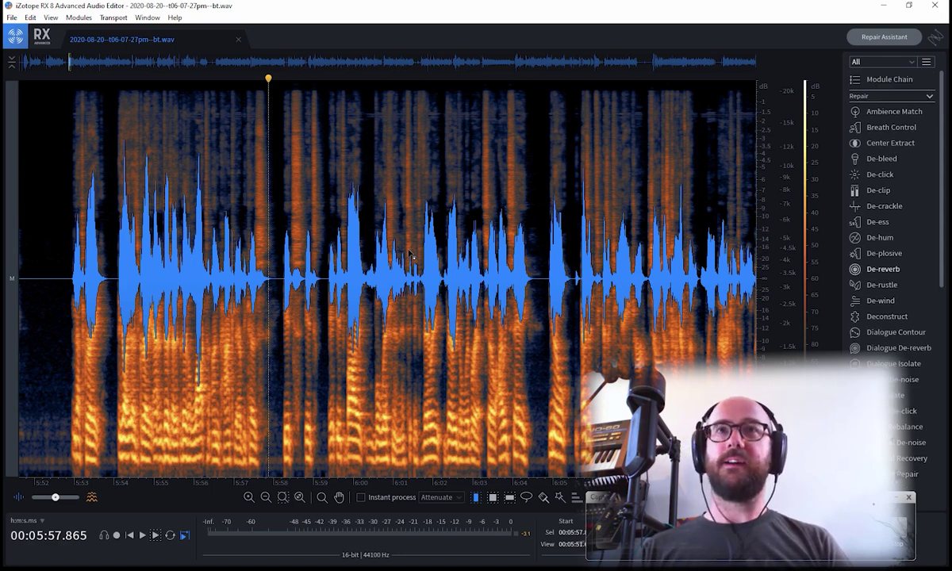
click(882, 269)
drag(113, 254, 411, 254)
key(l)
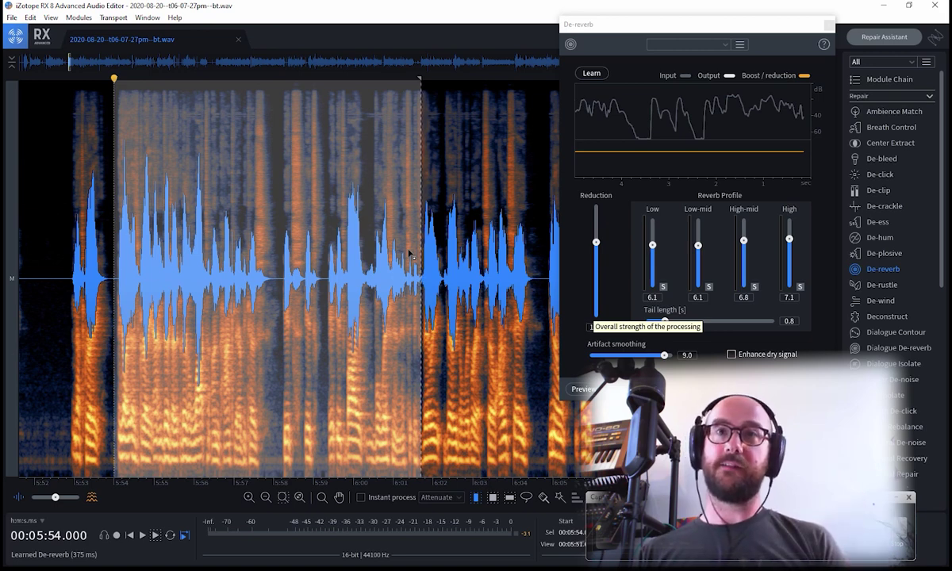
Step: Preview De-reverb with Reduction raised to 11, then move the module window aside
key(space)
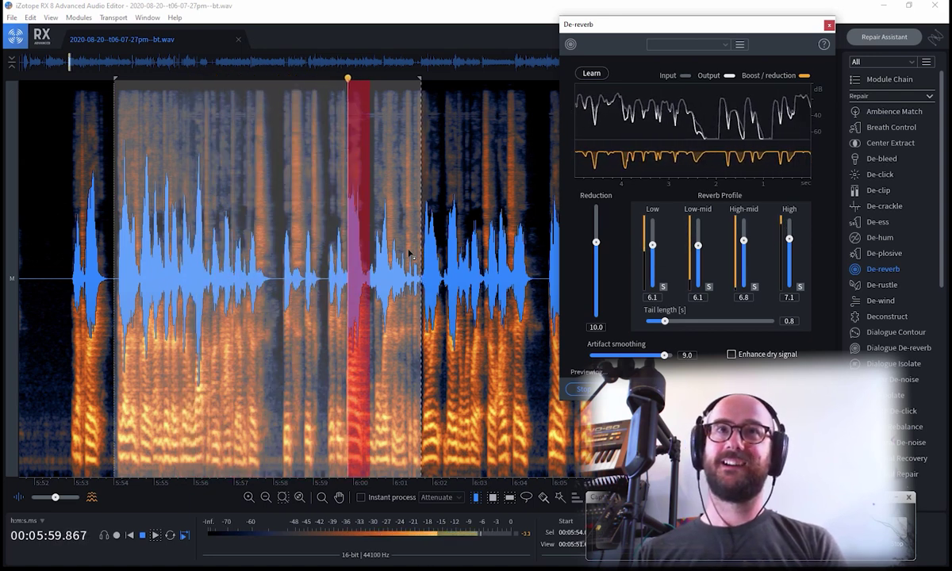
scroll(596, 240, up, 1)
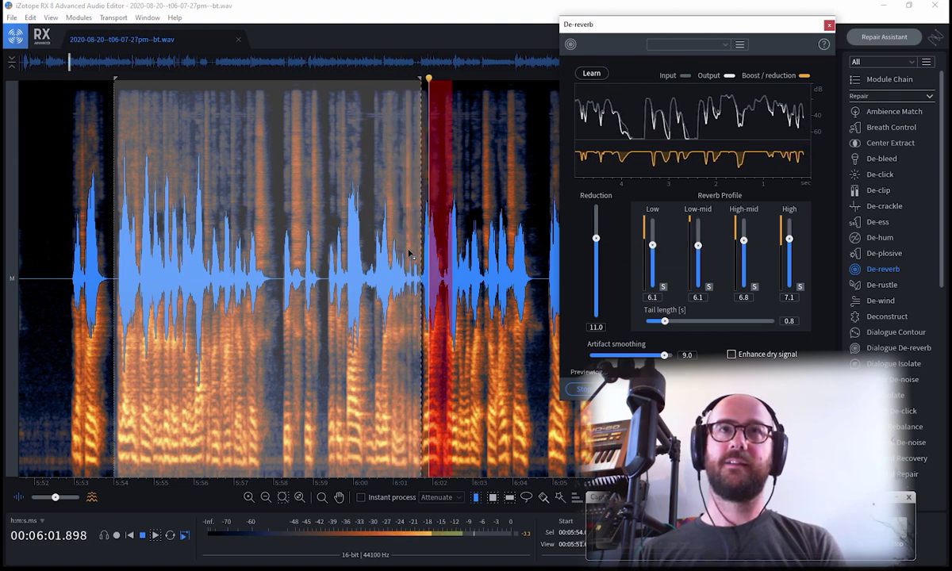
key(space)
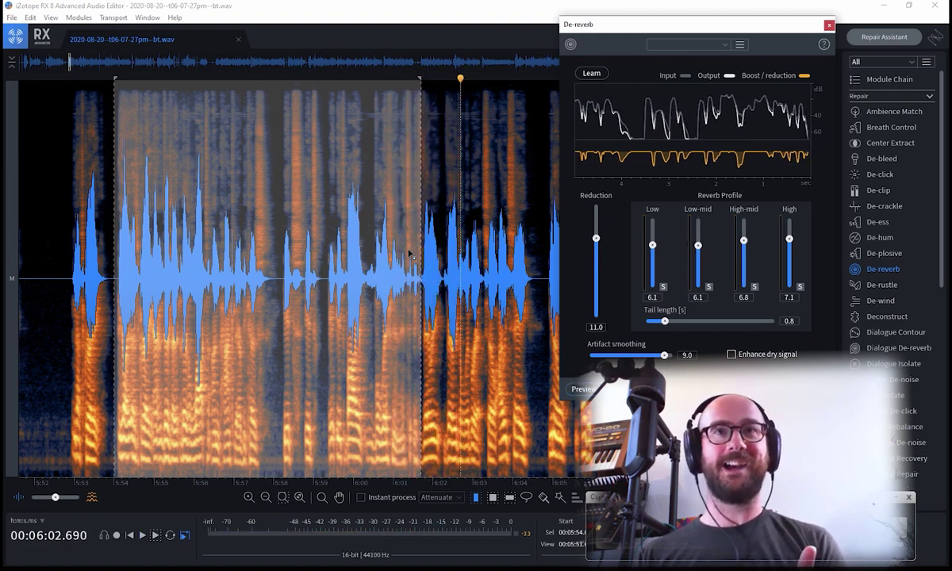
key(space)
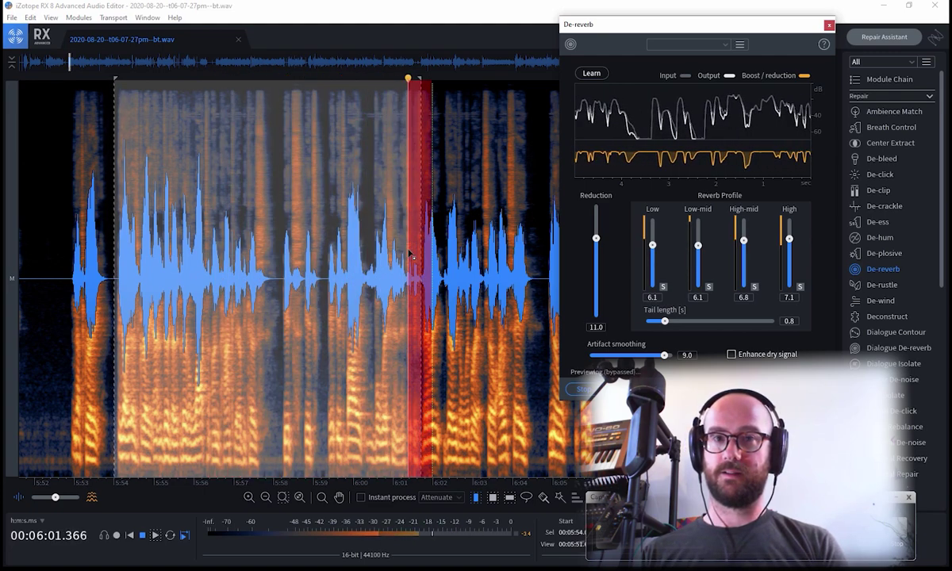
key(space)
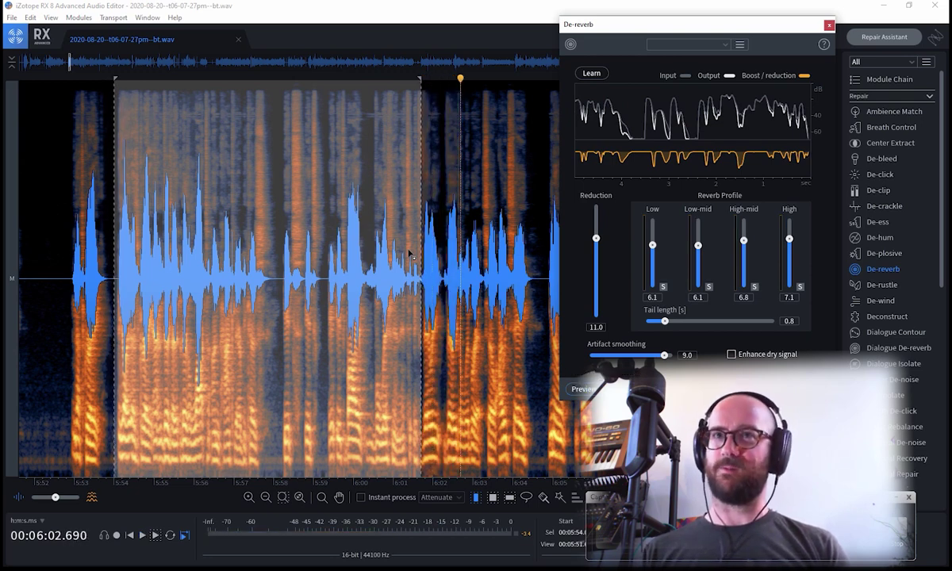
key(space)
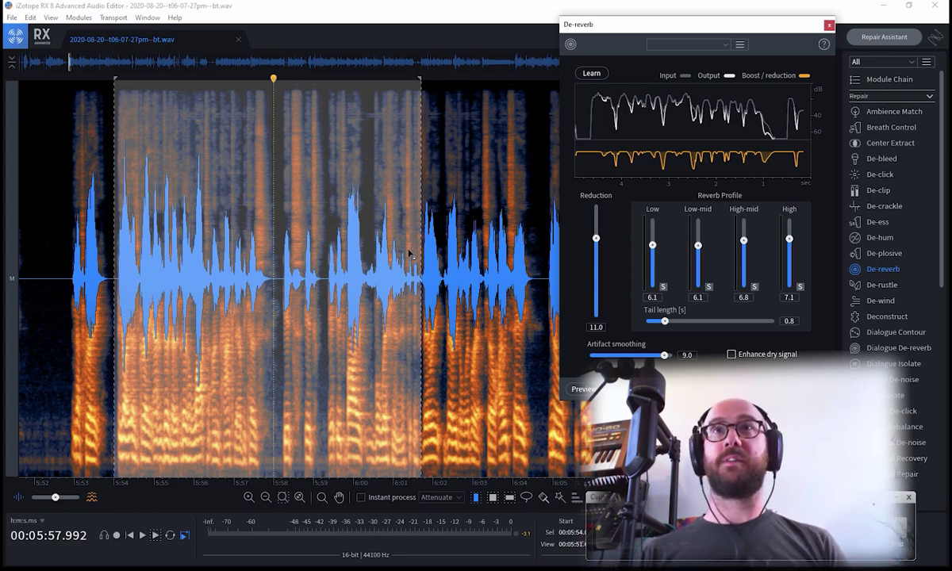
drag(708, 31, 668, 94)
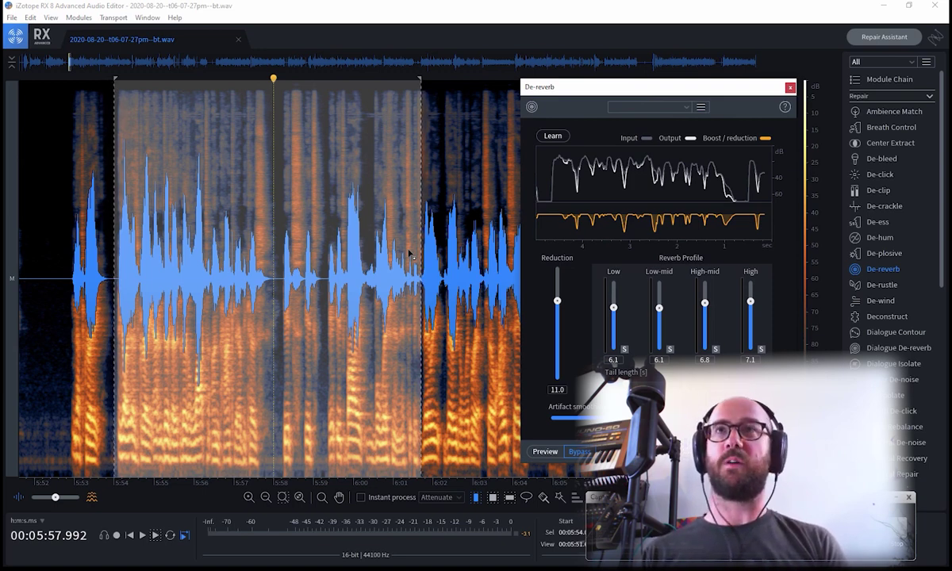
Step: Dismiss the floating De-reverb window with Escape
key(Escape)
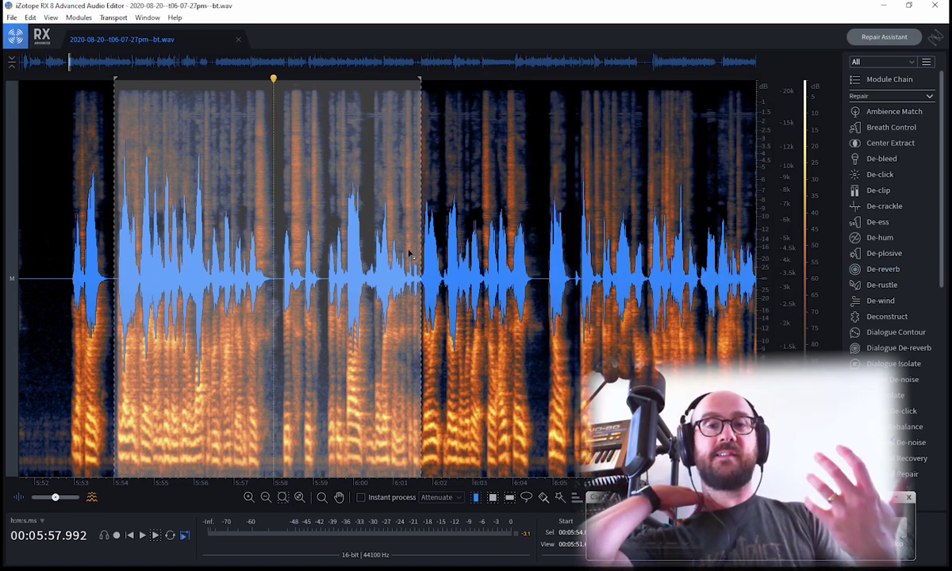